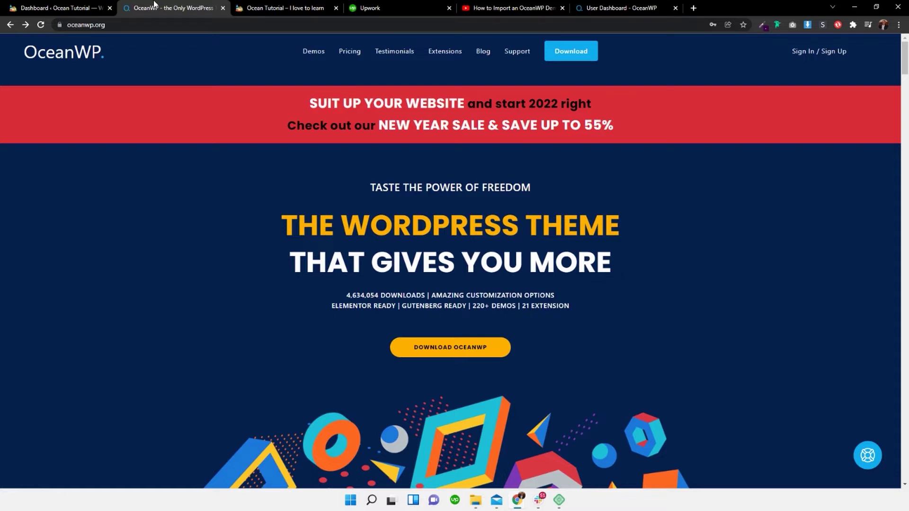
Switch to the 'Dashboard ‹ Ocean Tutorial' tab and show the Theme Panel submenu
{"action": "left_click", "coordinate": [91, 6]}
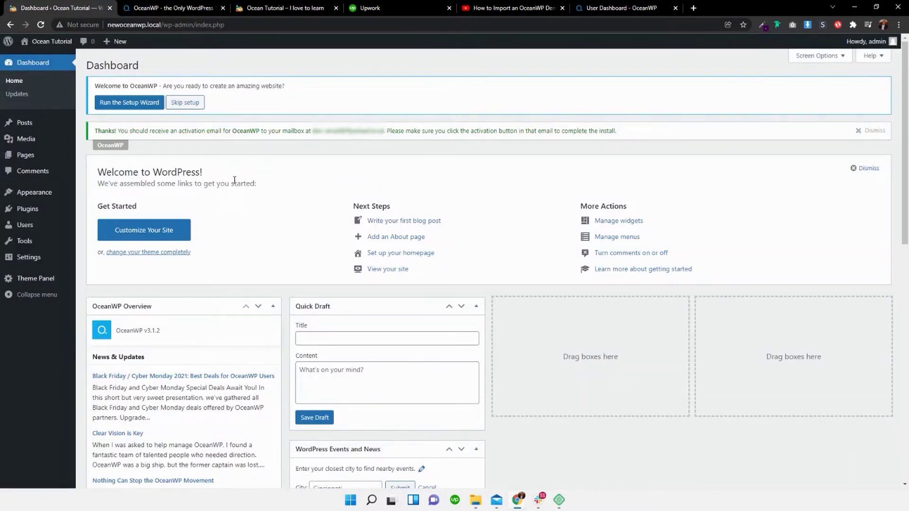
{"action": "mouse_move", "coordinate": [50, 283]}
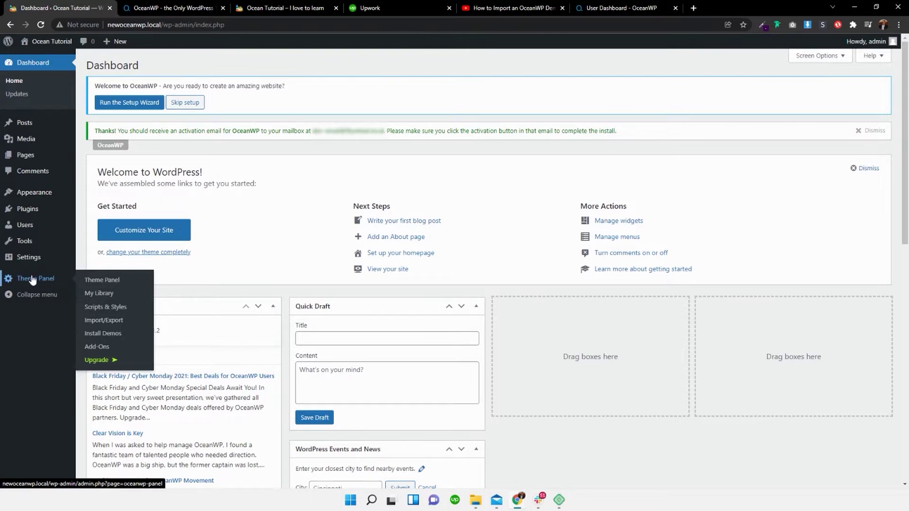
Open Install Demos, filter to eCommerce demos, and open the Lingerie demo's import dialog
{"action": "left_click", "coordinate": [105, 336]}
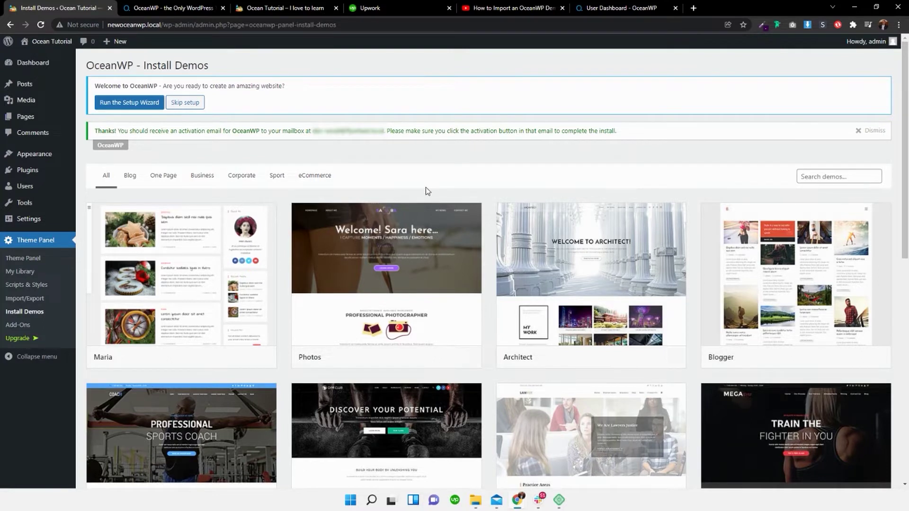
{"action": "scroll", "coordinate": [592, 261], "scroll_direction": "down", "scroll_amount": 3}
{"action": "scroll", "coordinate": [474, 236], "scroll_direction": "up", "scroll_amount": 3}
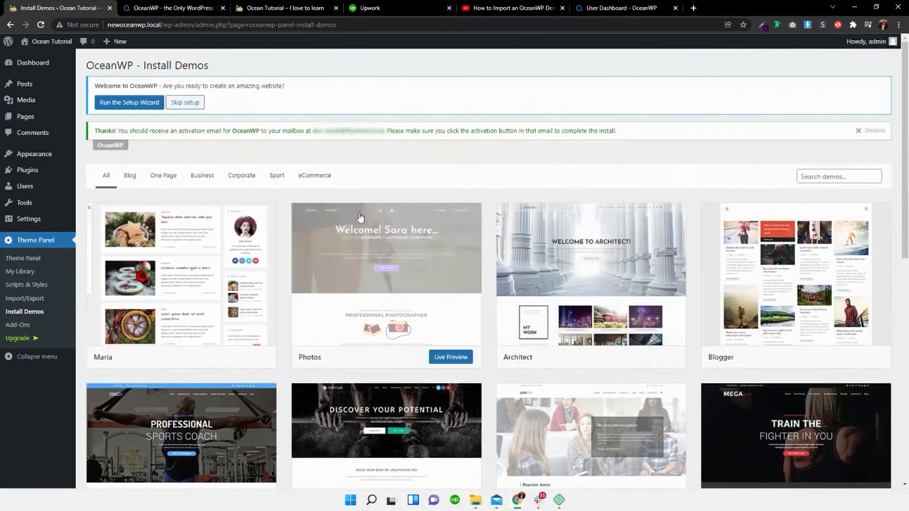
{"action": "left_click", "coordinate": [326, 177]}
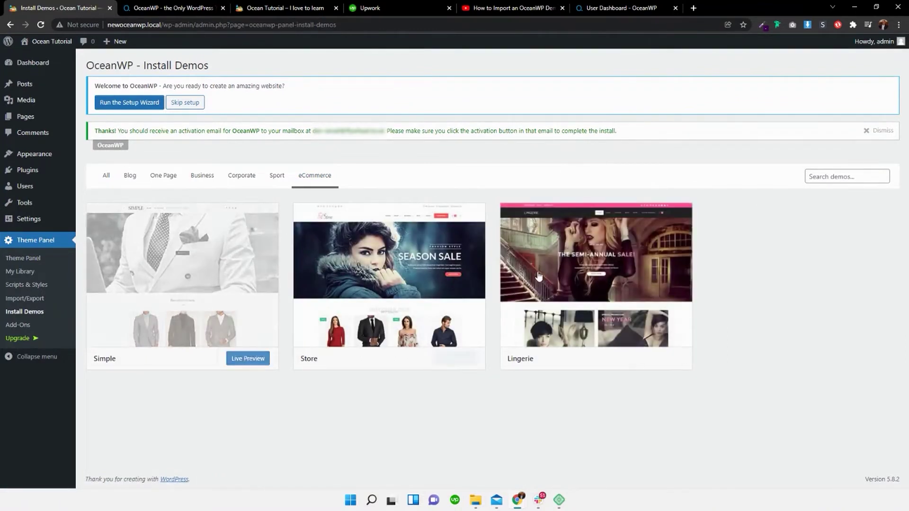
{"action": "left_click", "coordinate": [544, 273]}
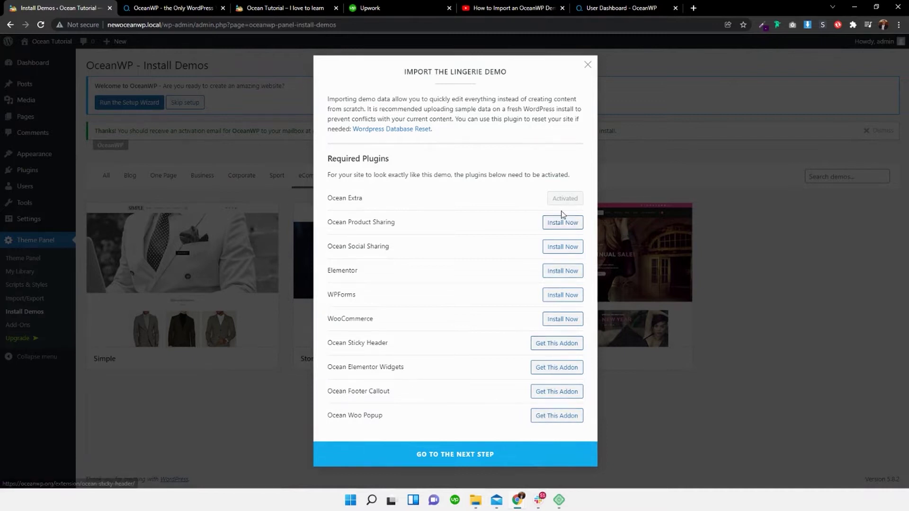
Install Ocean Product Sharing, Ocean Social Sharing, Elementor, WPForms and WooCommerce plugins
{"action": "left_click", "coordinate": [557, 225]}
{"action": "left_click", "coordinate": [558, 248]}
{"action": "left_click", "coordinate": [558, 271]}
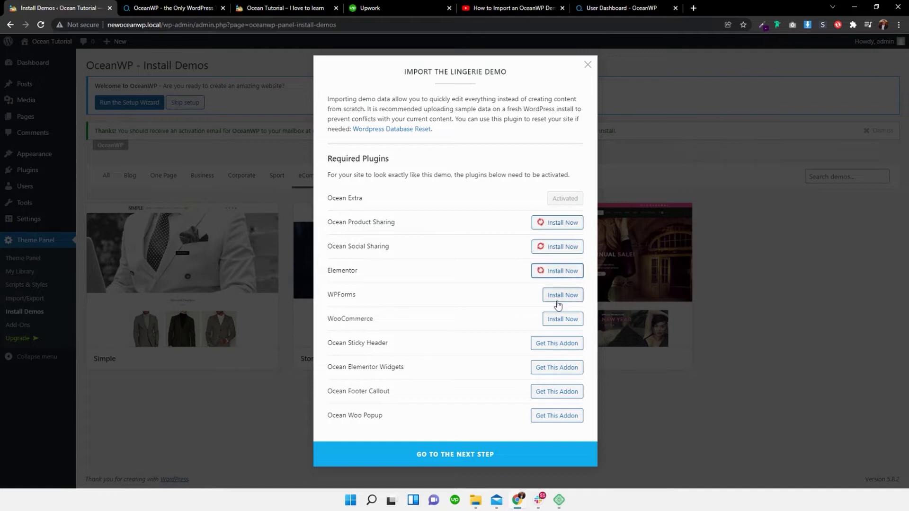
{"action": "left_click", "coordinate": [560, 296]}
{"action": "left_click", "coordinate": [559, 319]}
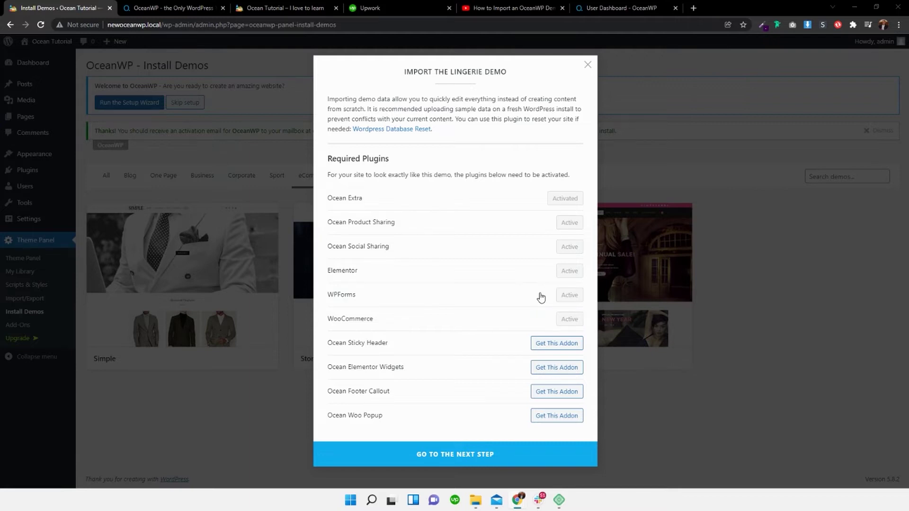
Keep all four import options checked and install the Lingerie demo until 'Demo Imported!' appears
{"action": "left_click", "coordinate": [456, 463]}
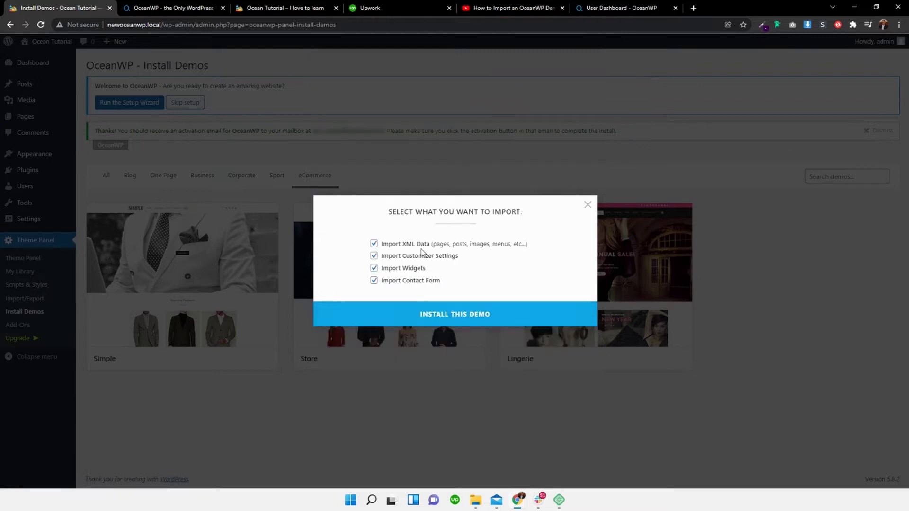
{"action": "left_click", "coordinate": [455, 321]}
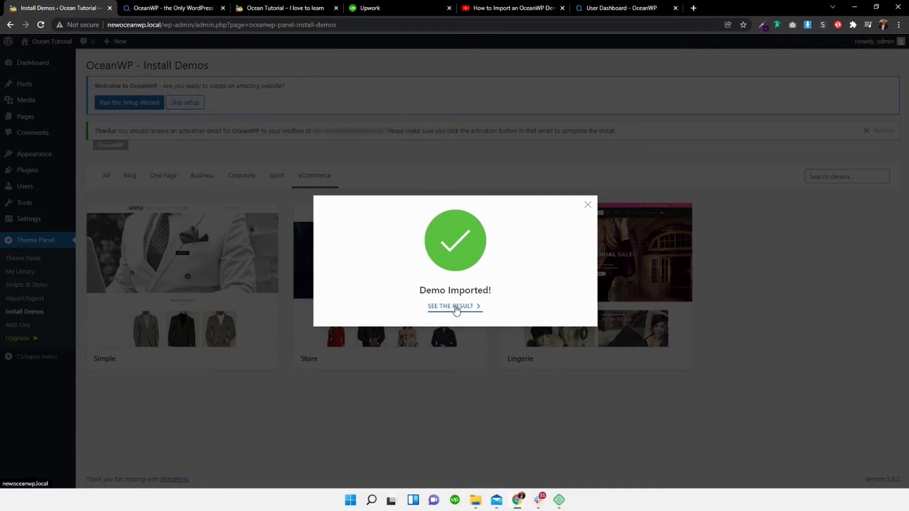
Dismiss the Demo Imported message and open the live site in a new tab
{"action": "left_click", "coordinate": [588, 206]}
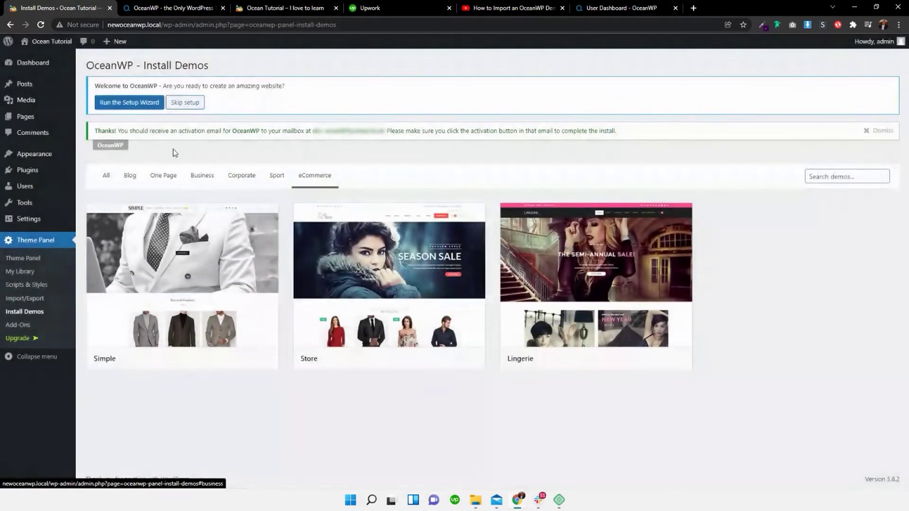
{"action": "right_click", "coordinate": [55, 47]}
{"action": "left_click", "coordinate": [79, 57]}
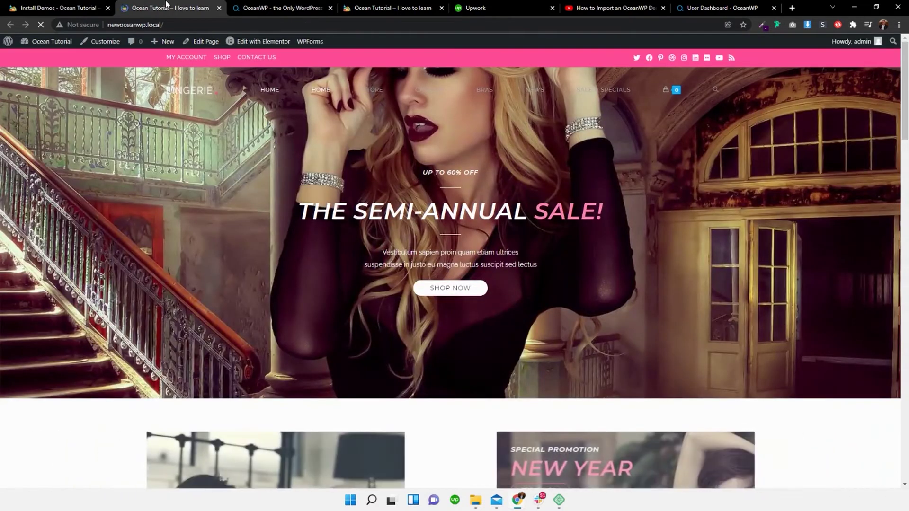
Scroll through the Lingerie homepage with 'THE SEMI-ANNUAL SALE!' banner and New Year promotion
{"action": "scroll", "coordinate": [559, 212], "scroll_direction": "down", "scroll_amount": 2}
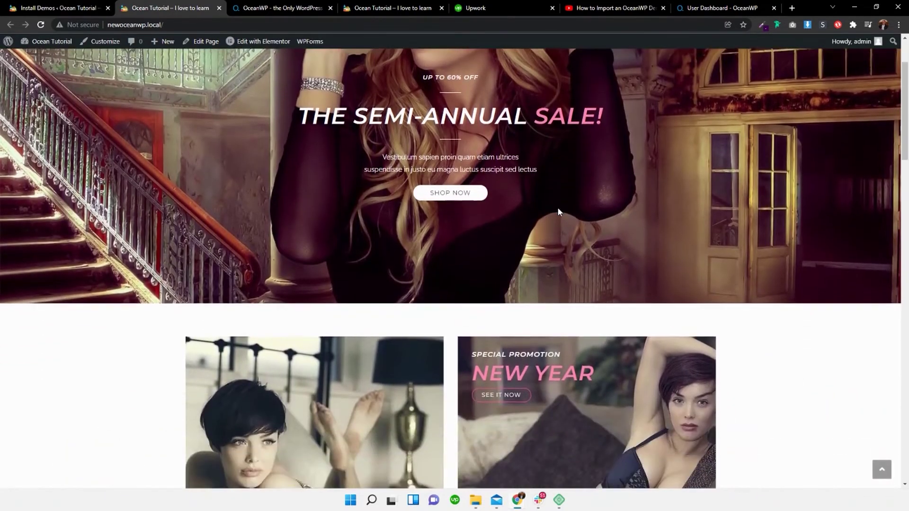
{"action": "scroll", "coordinate": [559, 212], "scroll_direction": "down", "scroll_amount": 15}
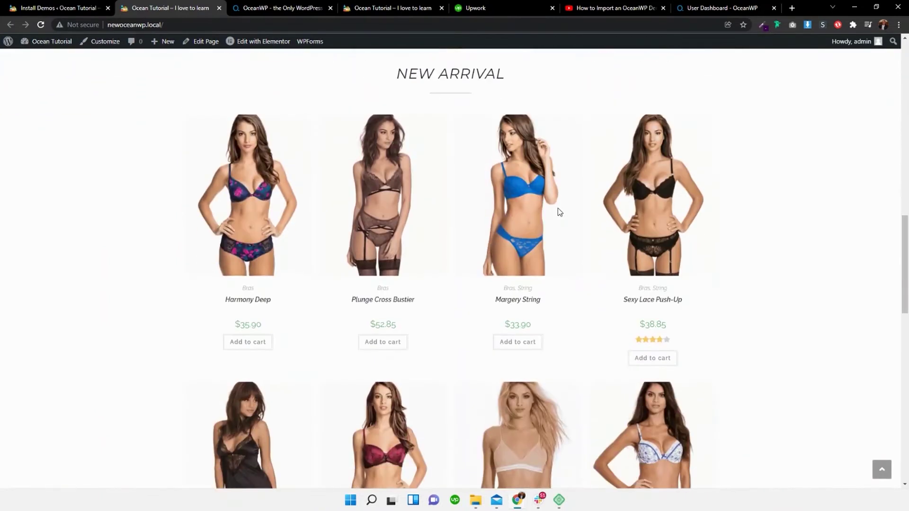
{"action": "scroll", "coordinate": [560, 212], "scroll_direction": "down", "scroll_amount": 9}
{"action": "scroll", "coordinate": [559, 212], "scroll_direction": "up", "scroll_amount": 3}
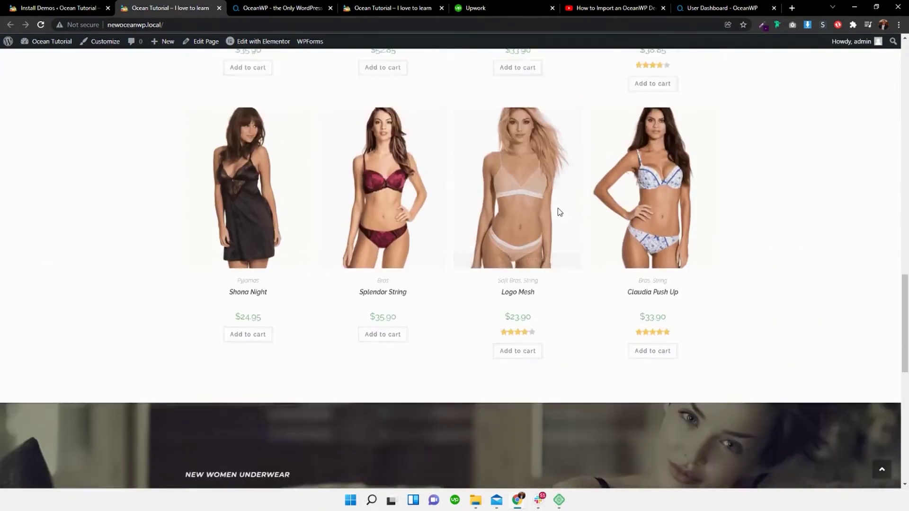
{"action": "scroll", "coordinate": [676, 242], "scroll_direction": "up", "scroll_amount": 6}
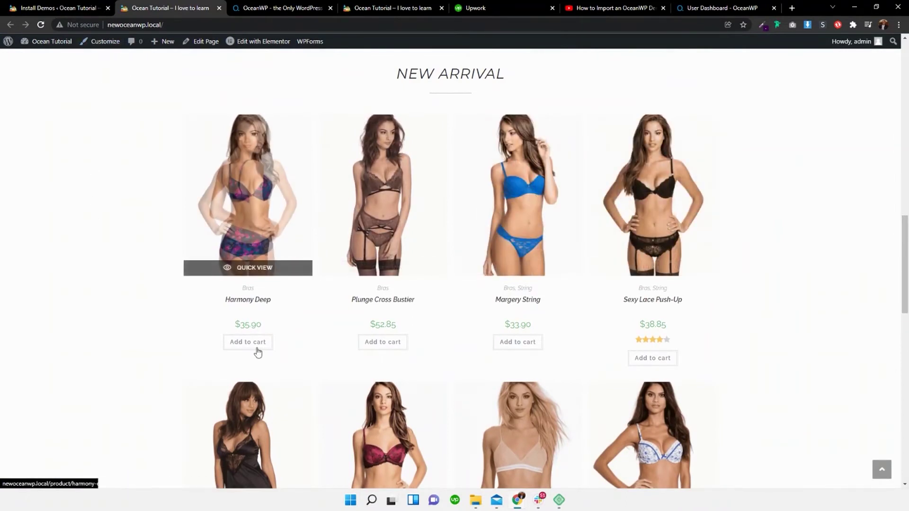
{"action": "scroll", "coordinate": [279, 345], "scroll_direction": "down", "scroll_amount": 12}
{"action": "scroll", "coordinate": [301, 318], "scroll_direction": "down", "scroll_amount": 3}
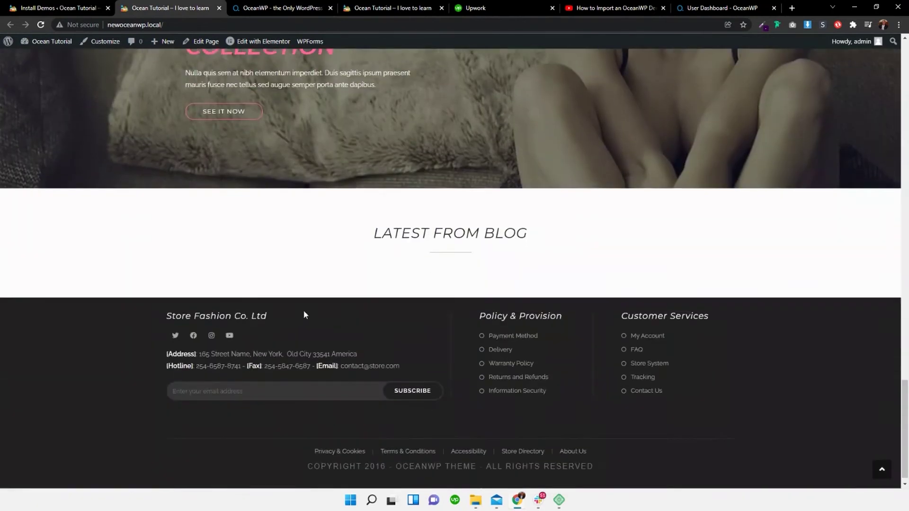
{"action": "scroll", "coordinate": [329, 286], "scroll_direction": "up", "scroll_amount": 8}
{"action": "scroll", "coordinate": [329, 284], "scroll_direction": "up", "scroll_amount": 20}
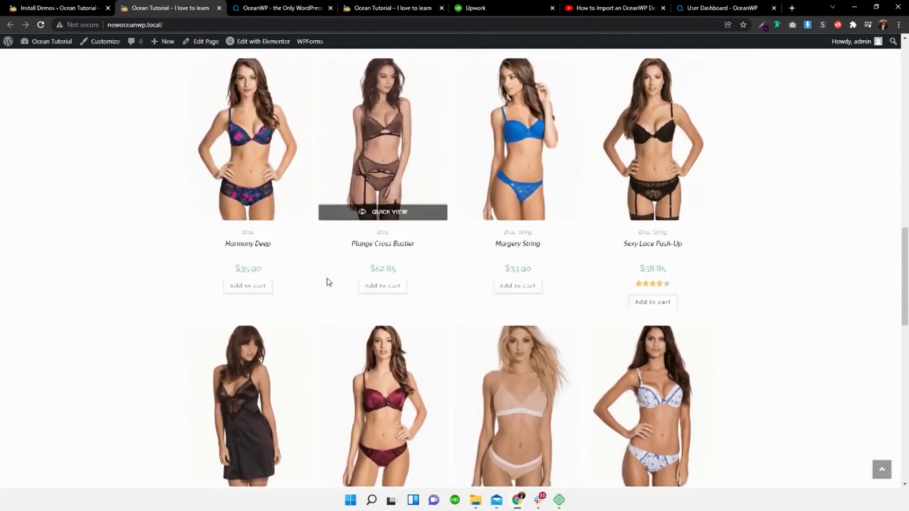
{"action": "scroll", "coordinate": [327, 282], "scroll_direction": "up", "scroll_amount": 4}
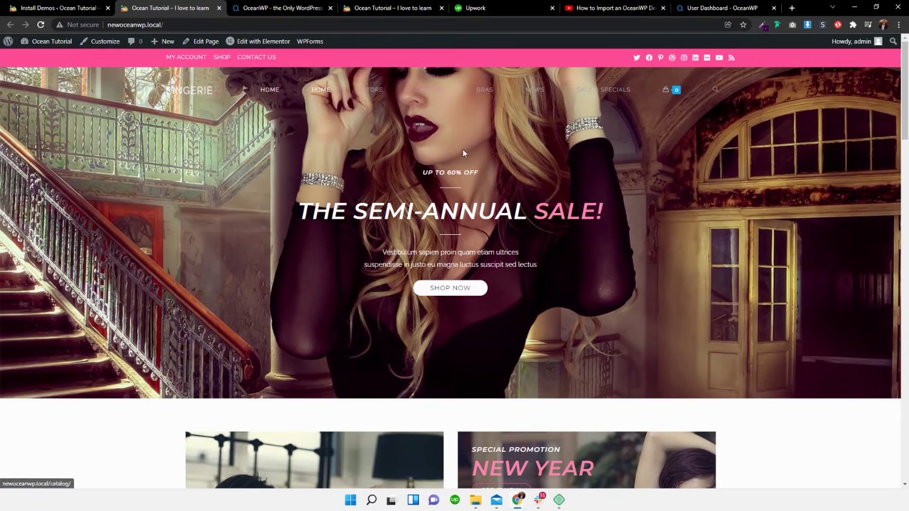
Switch to the OceanWP account tab showing the Downloads list of add-ons
{"action": "left_click", "coordinate": [743, 8]}
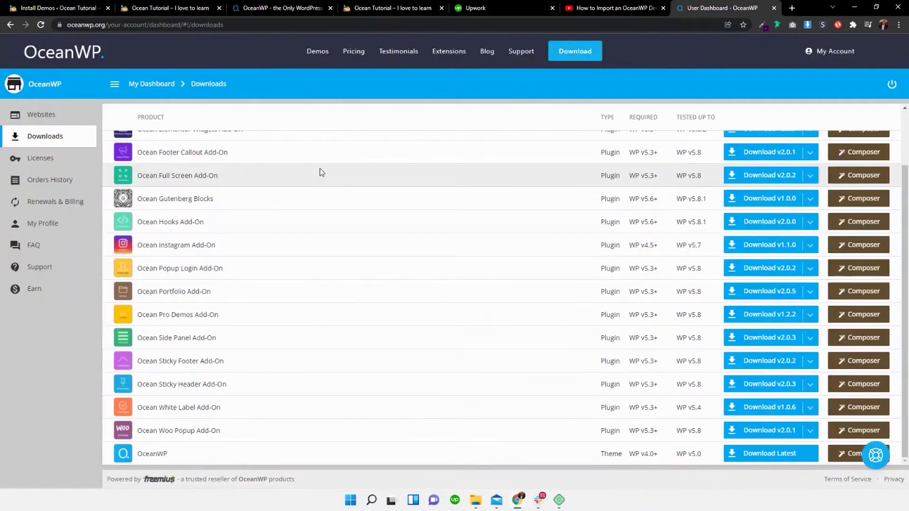
{"action": "scroll", "coordinate": [329, 255], "scroll_direction": "up", "scroll_amount": 2}
{"action": "scroll", "coordinate": [329, 255], "scroll_direction": "down", "scroll_amount": 2}
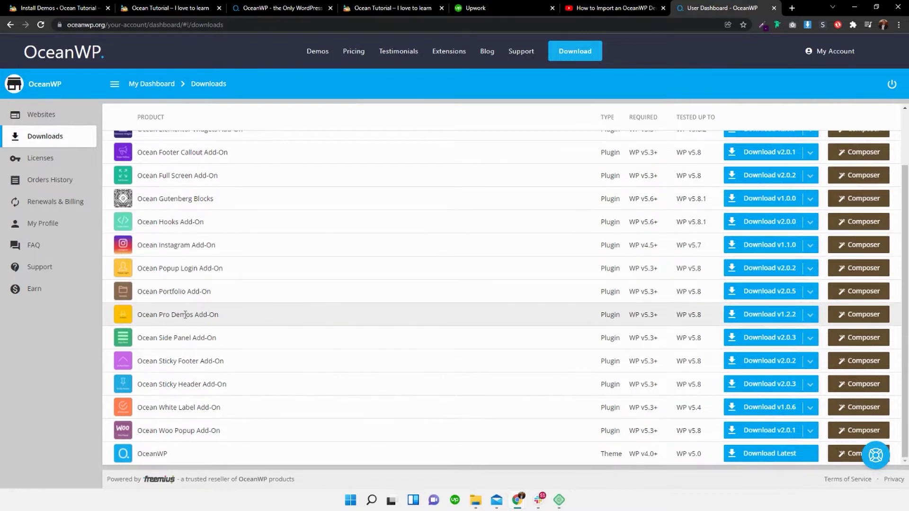
Download the Ocean Pro Demos Add-On v1.2.2 and copy its license key
{"action": "left_click", "coordinate": [769, 315]}
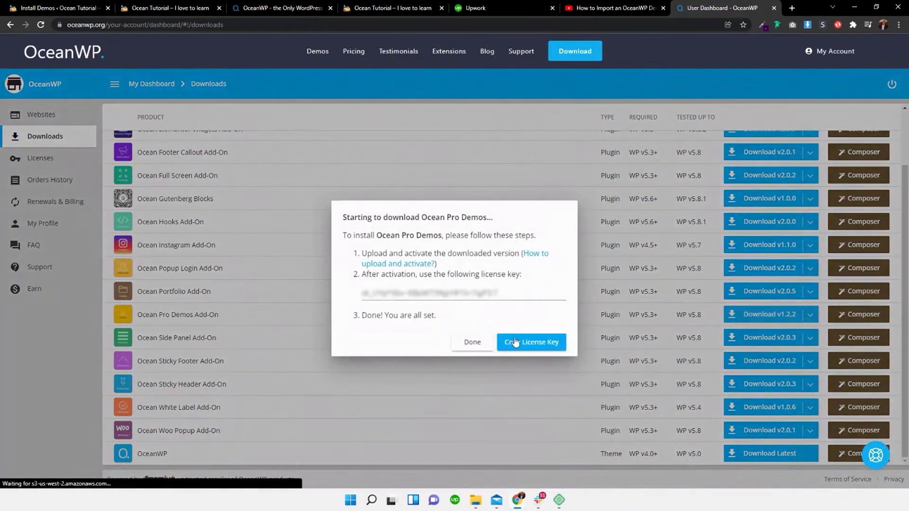
{"action": "double_click", "coordinate": [493, 292]}
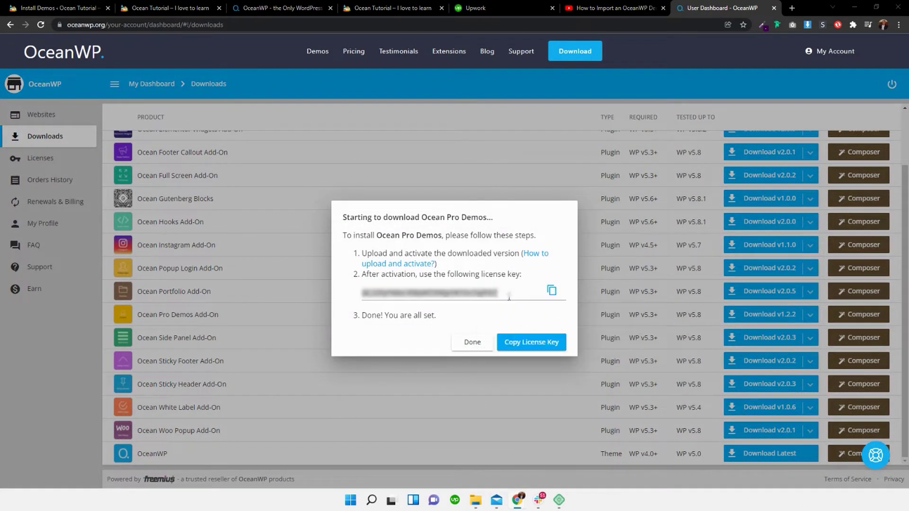
{"action": "left_click", "coordinate": [525, 343]}
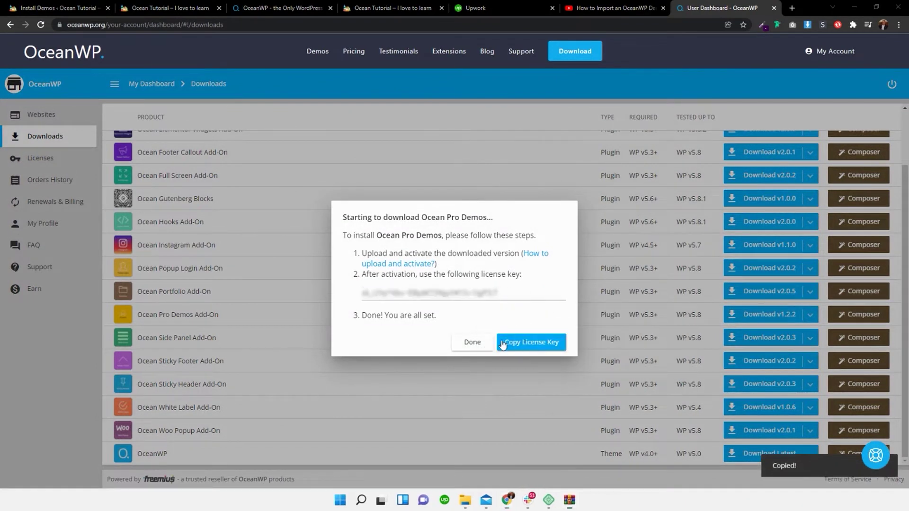
{"action": "left_click", "coordinate": [473, 343]}
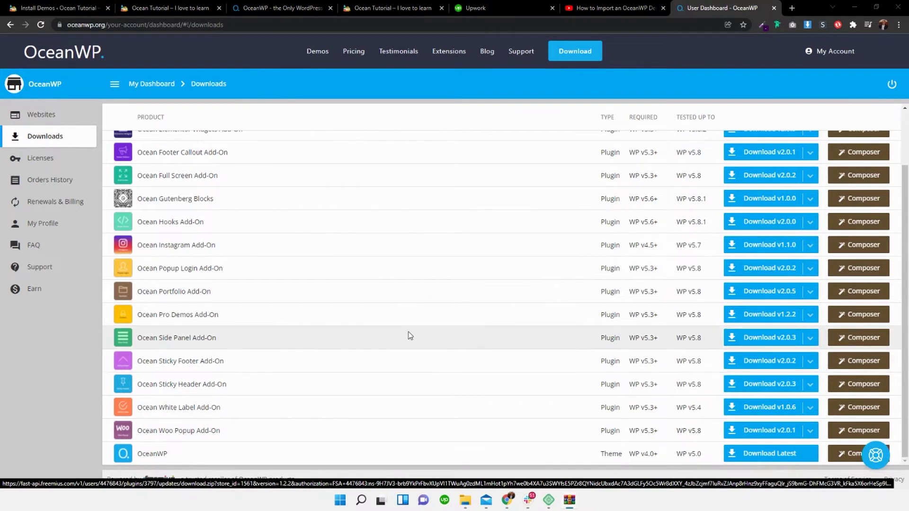
Go to Installed Plugins and search for 'wp reset', finding no match
{"action": "left_click", "coordinate": [67, 5]}
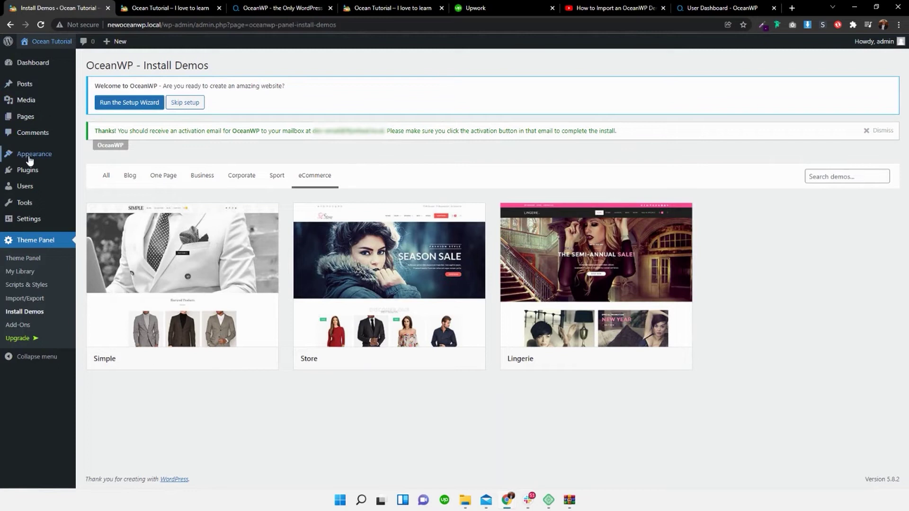
{"action": "left_click", "coordinate": [29, 176]}
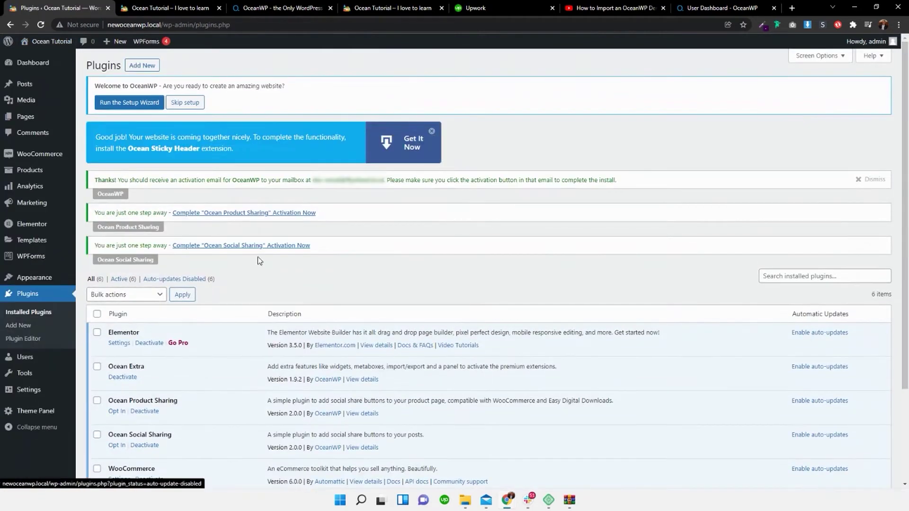
{"action": "scroll", "coordinate": [262, 262], "scroll_direction": "down", "scroll_amount": 2}
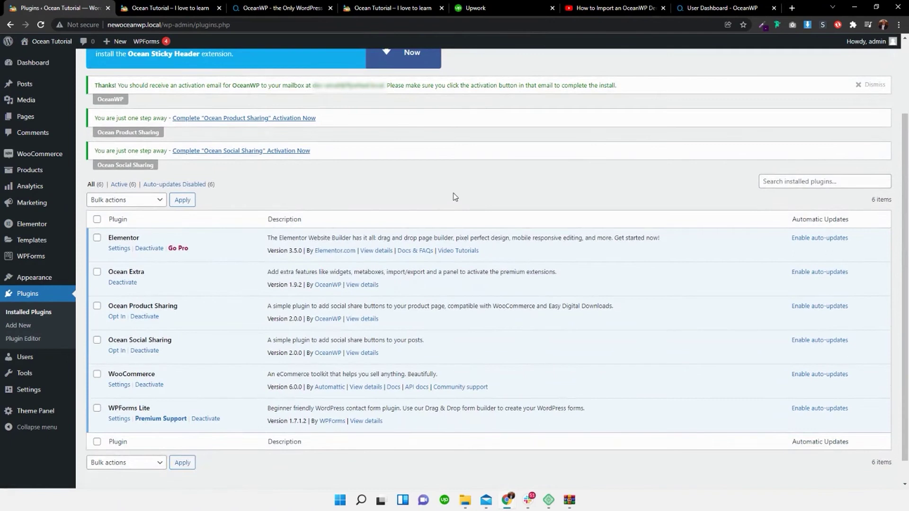
{"action": "left_click", "coordinate": [784, 188]}
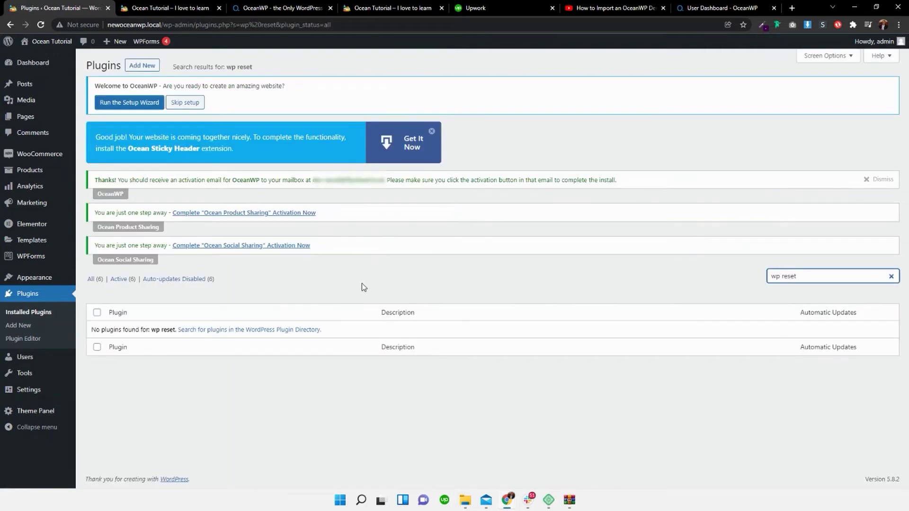
Search the plugin directory for WP Reset, then install and activate it
{"action": "left_click", "coordinate": [143, 70]}
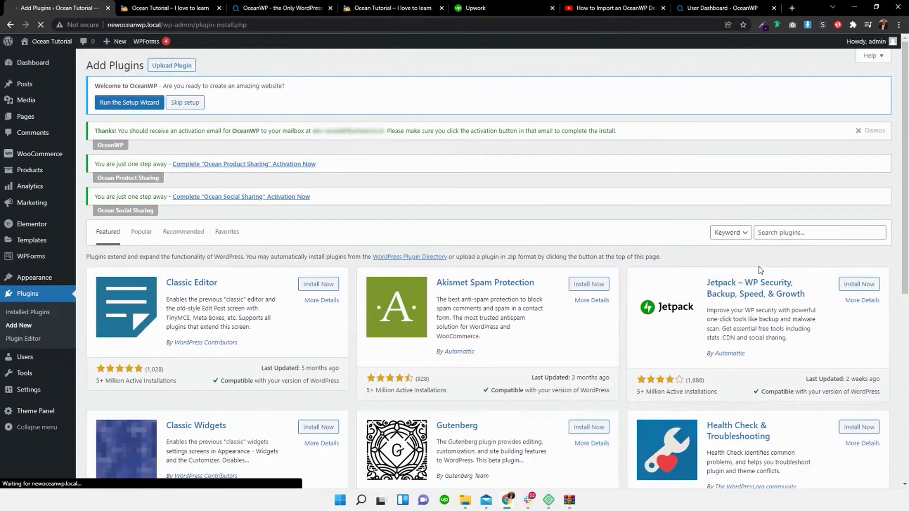
{"action": "left_click", "coordinate": [816, 233]}
{"action": "type", "text": "wp reset"}
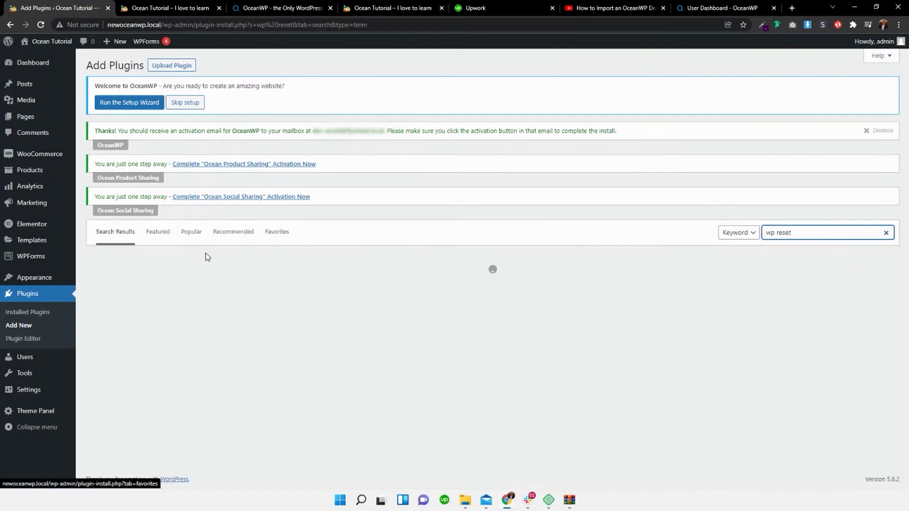
{"action": "left_click", "coordinate": [318, 288]}
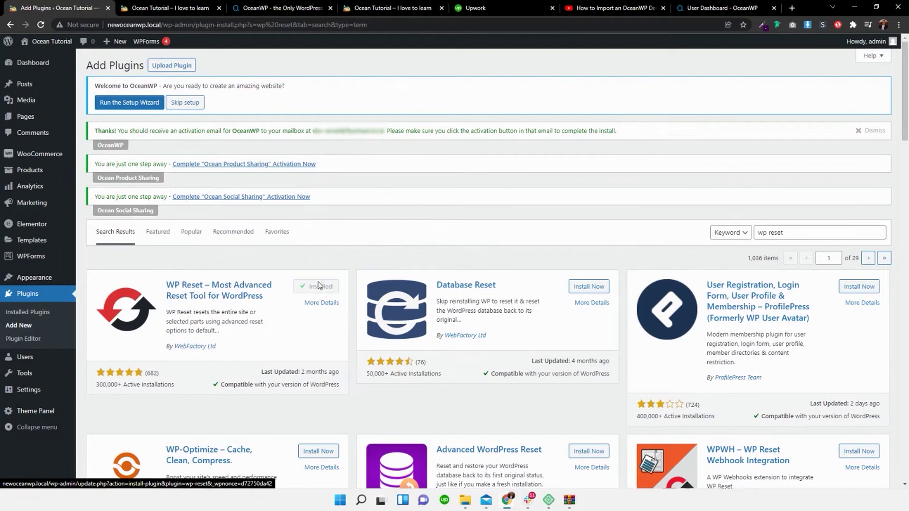
{"action": "left_click", "coordinate": [324, 288]}
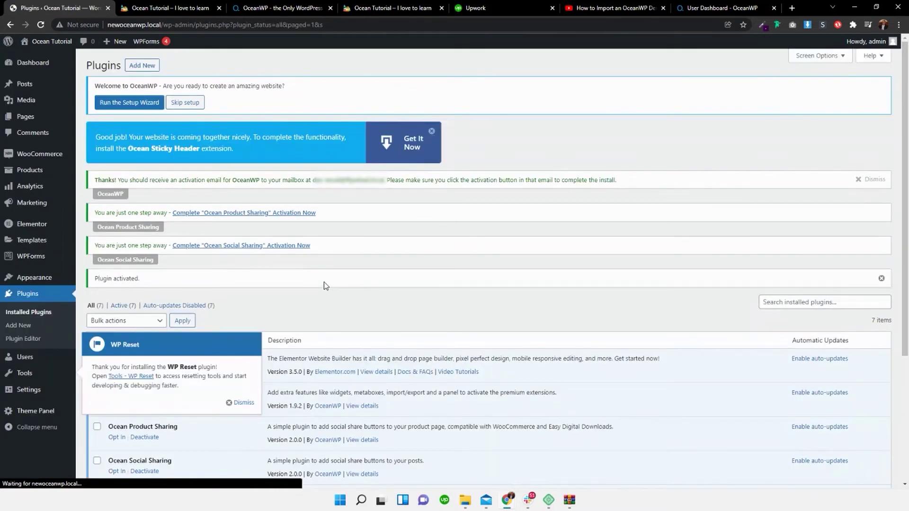
Dismiss the WP Reset welcome message and open the WP Reset tools page
{"action": "scroll", "coordinate": [199, 318], "scroll_direction": "down", "scroll_amount": 4}
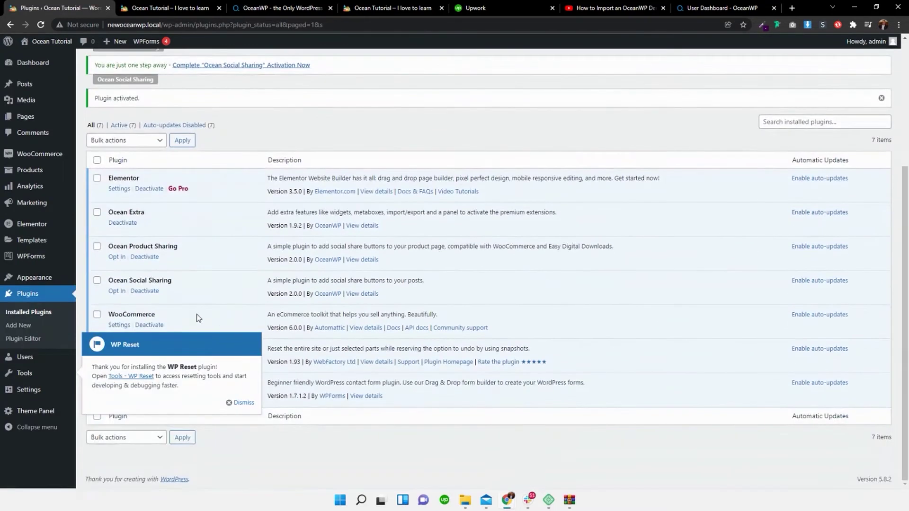
{"action": "left_click", "coordinate": [242, 402]}
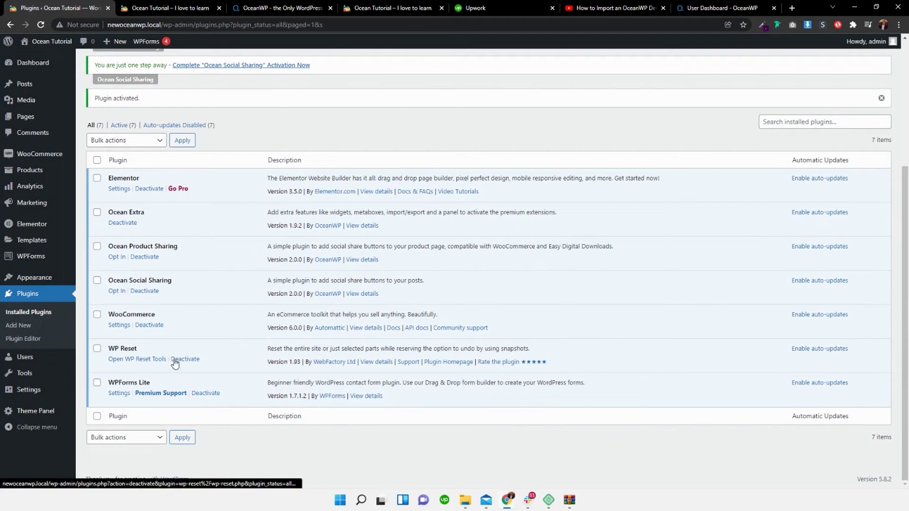
{"action": "left_click", "coordinate": [158, 363]}
{"action": "scroll", "coordinate": [338, 258], "scroll_direction": "down", "scroll_amount": 15}
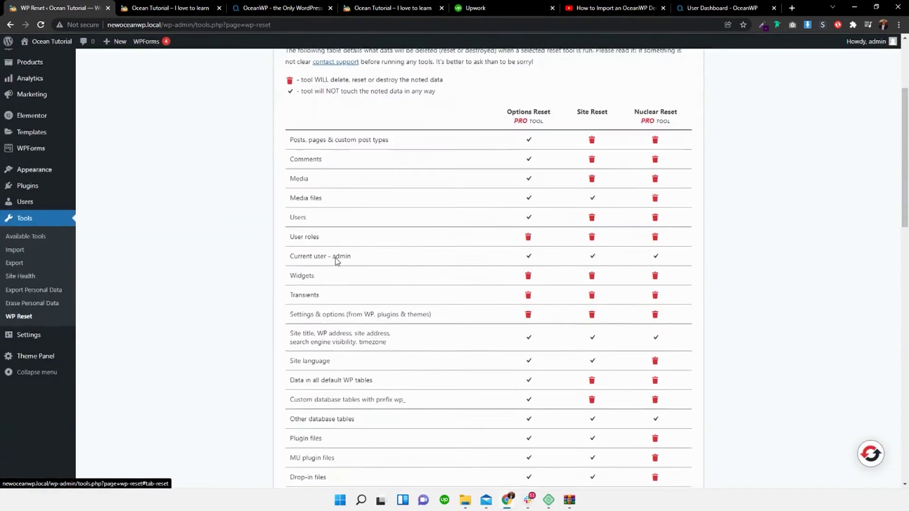
Turn off OceanWP theme reactivation and enable reactivating all active plugins after reset
{"action": "scroll", "coordinate": [338, 262], "scroll_direction": "down", "scroll_amount": 2}
{"action": "left_click", "coordinate": [322, 268]}
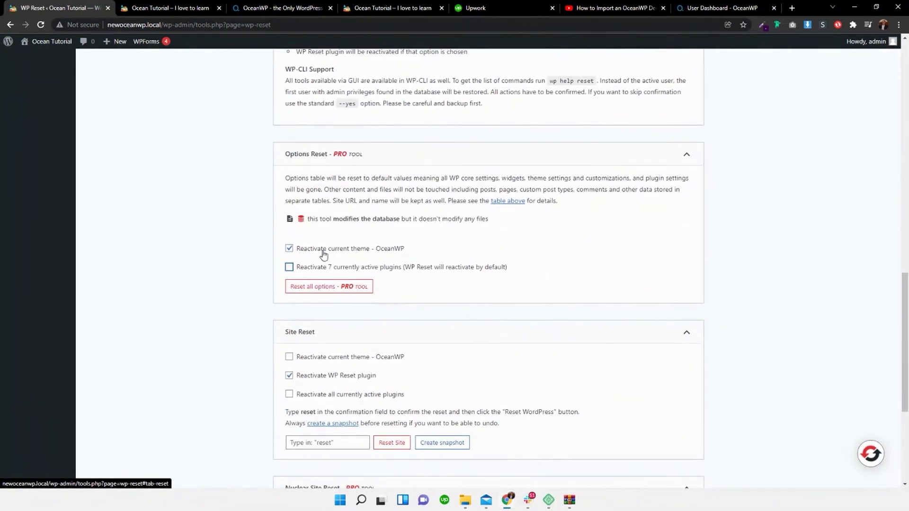
{"action": "left_click", "coordinate": [324, 251]}
{"action": "scroll", "coordinate": [332, 337], "scroll_direction": "down", "scroll_amount": 1}
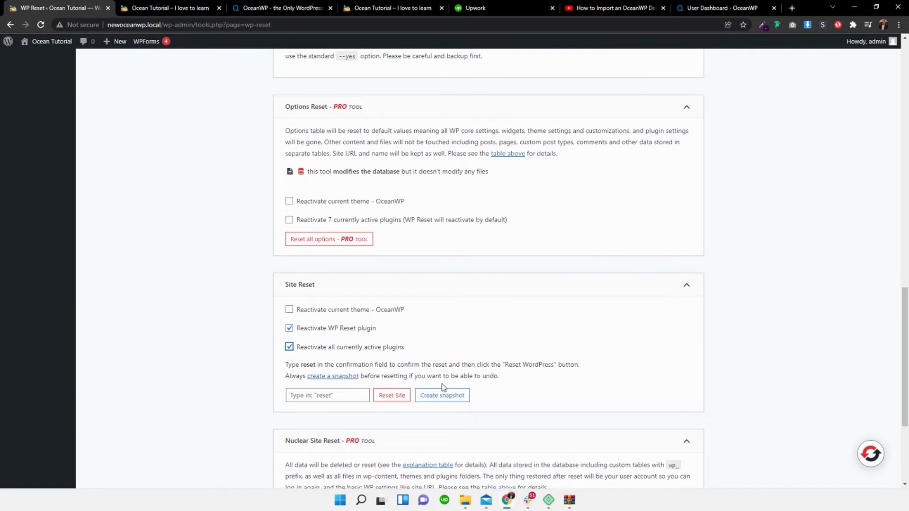
Type 'reset' to confirm and reset WordPress to its default values
{"action": "left_click", "coordinate": [342, 398]}
{"action": "type", "text": "reset"}
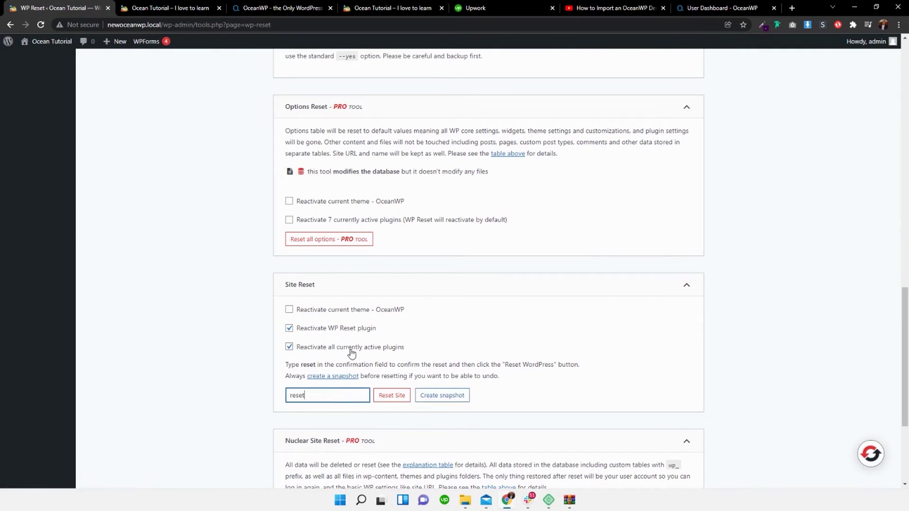
{"action": "left_click", "coordinate": [400, 397]}
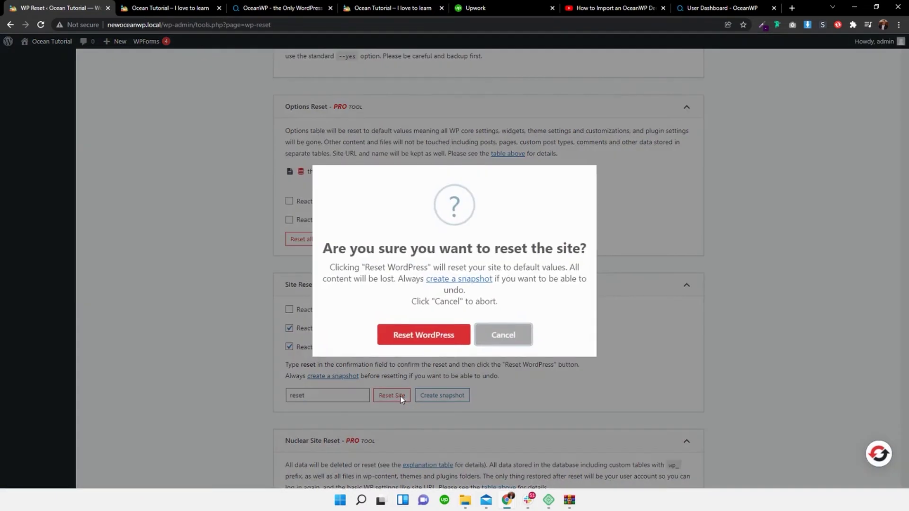
{"action": "left_click", "coordinate": [445, 337]}
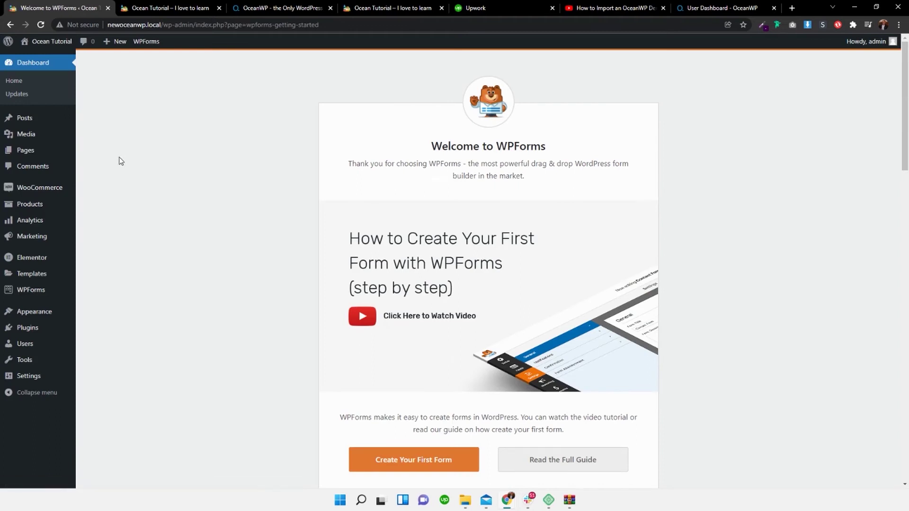
Open the freshly reset site in a new tab, view it, and return to the dashboard
{"action": "mouse_move", "coordinate": [41, 199]}
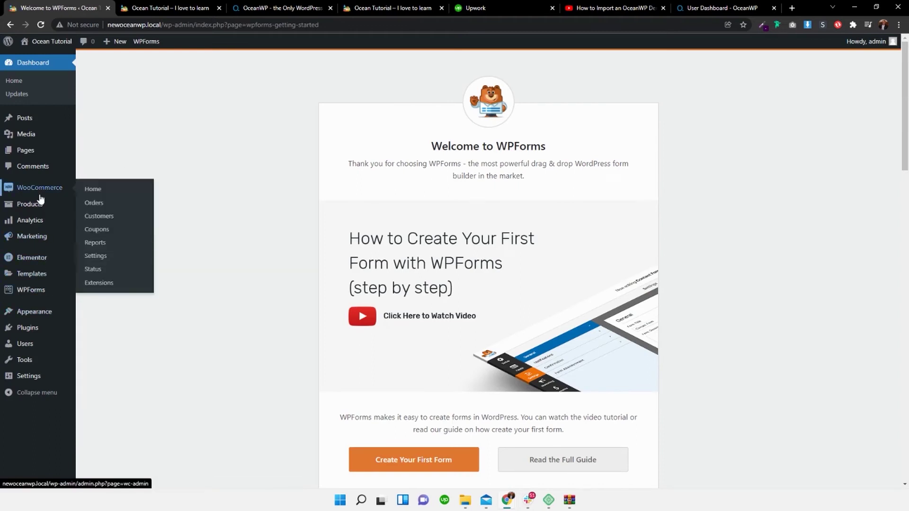
{"action": "mouse_move", "coordinate": [37, 312]}
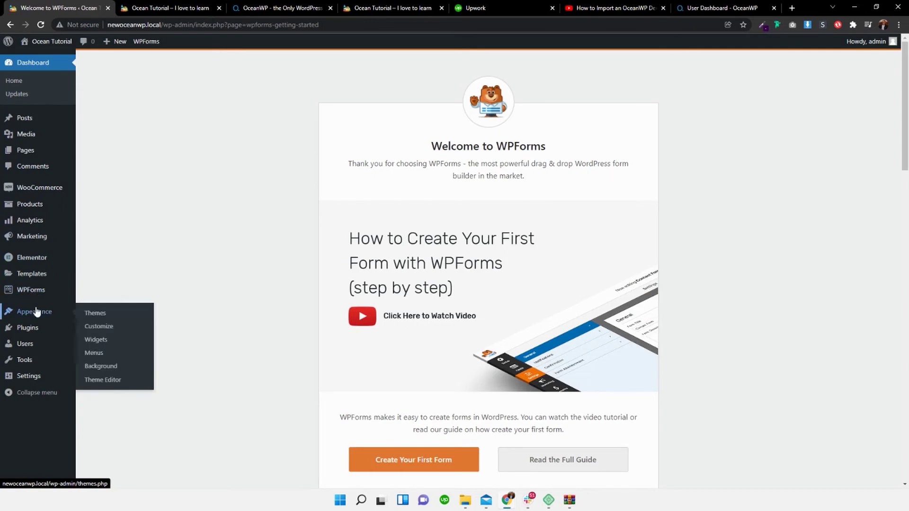
{"action": "right_click", "coordinate": [55, 41]}
{"action": "left_click", "coordinate": [107, 52]}
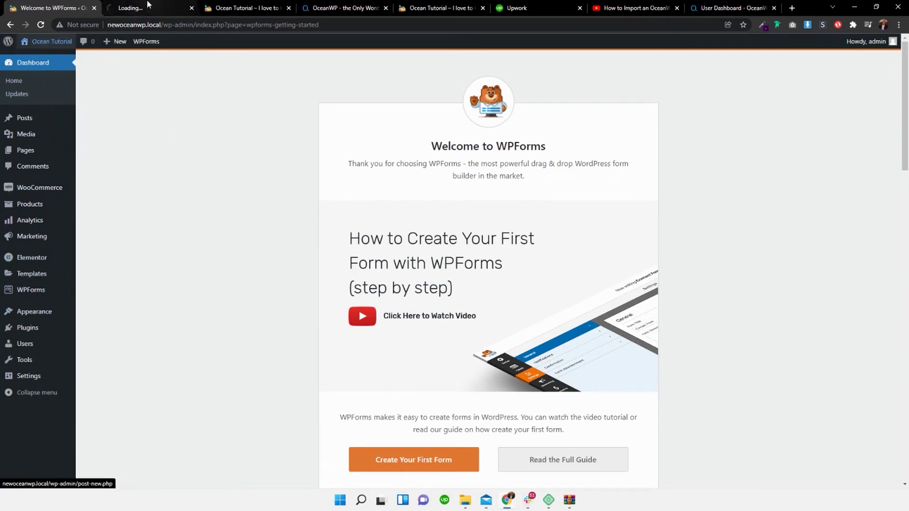
{"action": "left_click", "coordinate": [148, 6]}
{"action": "left_click", "coordinate": [47, 13]}
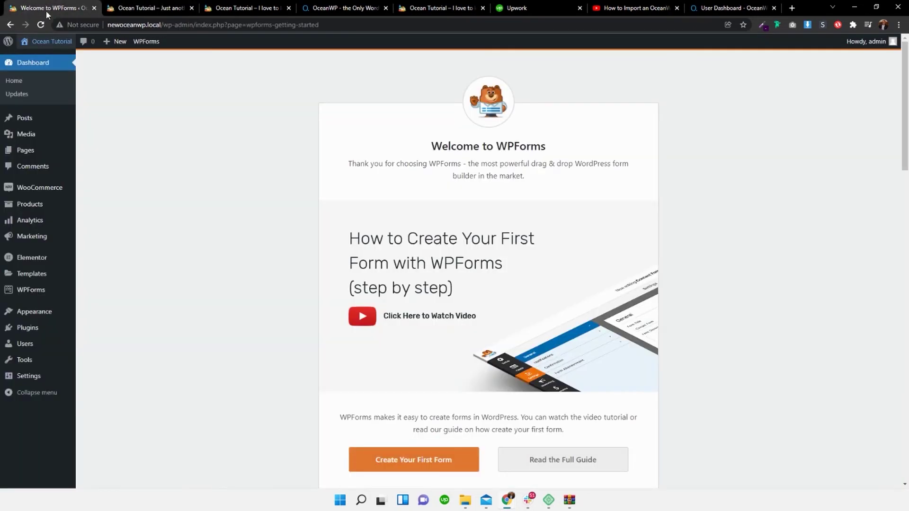
Activate the OceanWP theme, allow the Freemius opt-in, and open its Theme Panel
{"action": "mouse_move", "coordinate": [37, 313]}
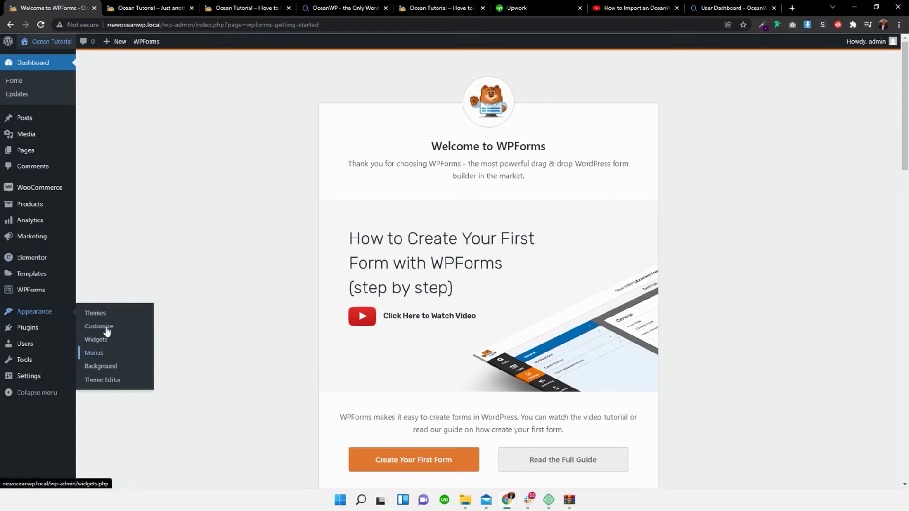
{"action": "left_click", "coordinate": [93, 313]}
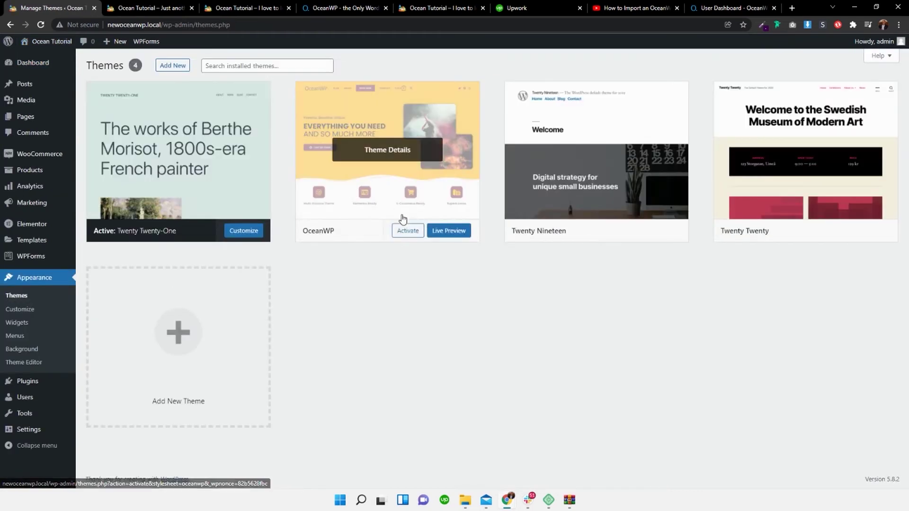
{"action": "left_click", "coordinate": [413, 231]}
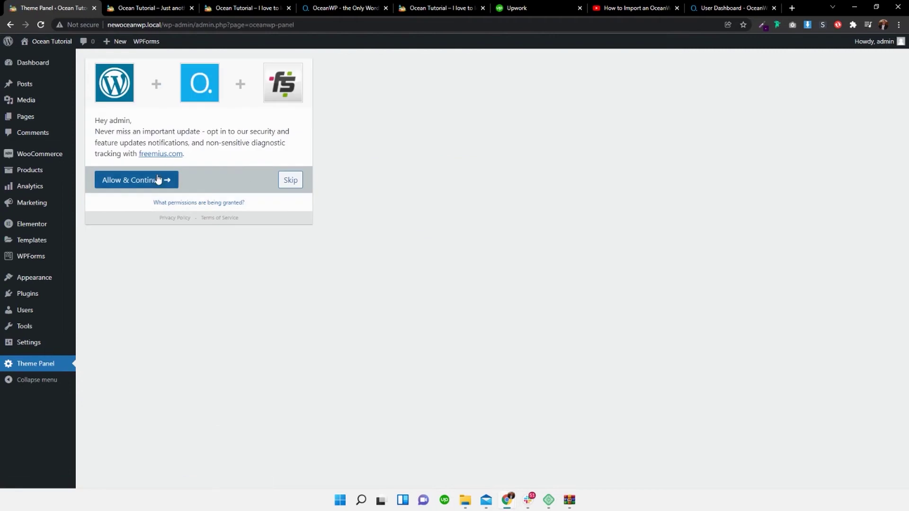
{"action": "left_click", "coordinate": [157, 179]}
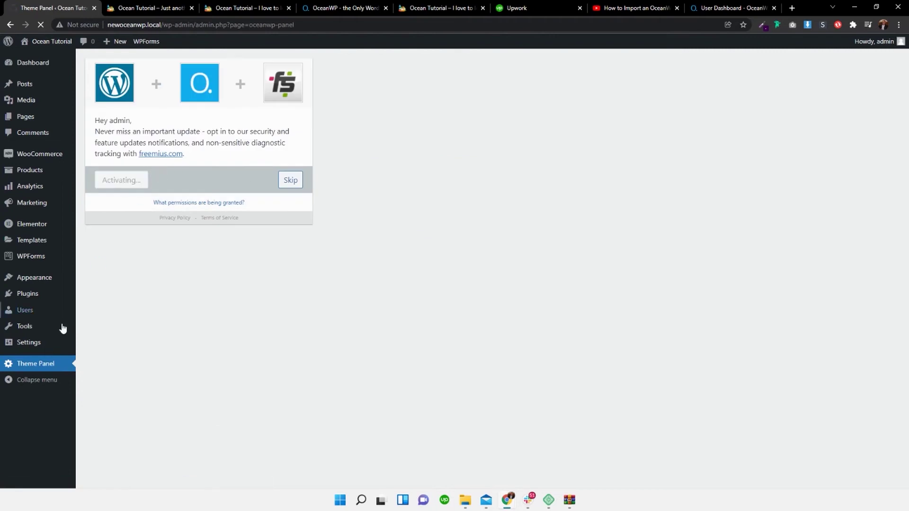
{"action": "left_click", "coordinate": [40, 371]}
{"action": "scroll", "coordinate": [38, 293], "scroll_direction": "down", "scroll_amount": 2}
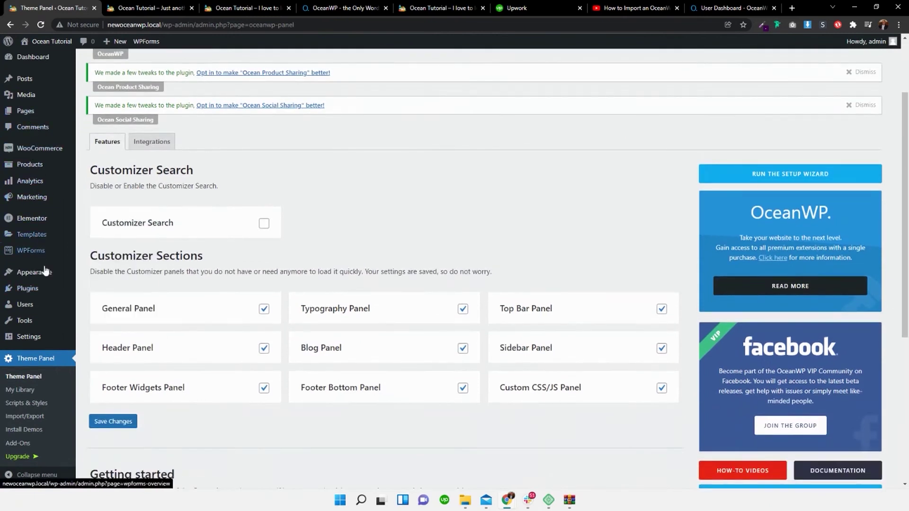
Upload, install and activate the Ocean Pro Demos plugin from ocean-pro-demos.1.2.2 zip in Downloads
{"action": "left_click", "coordinate": [90, 303]}
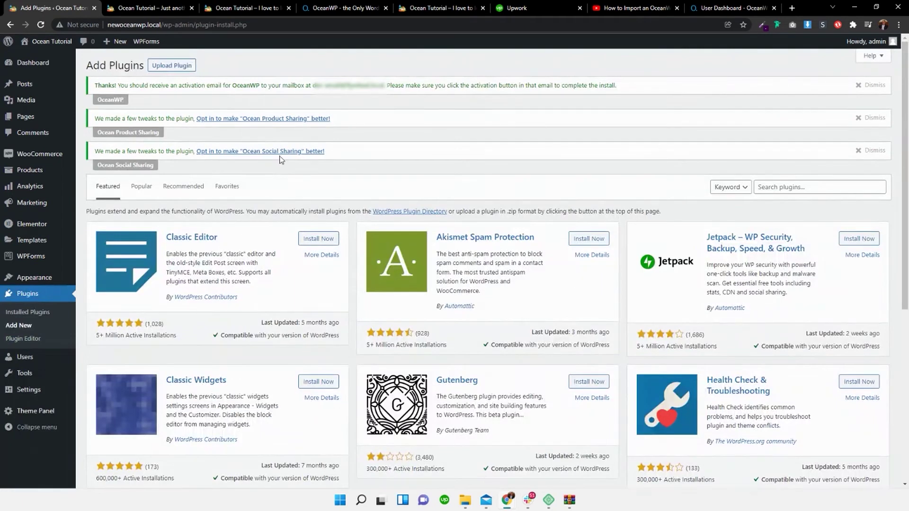
{"action": "left_click", "coordinate": [171, 66]}
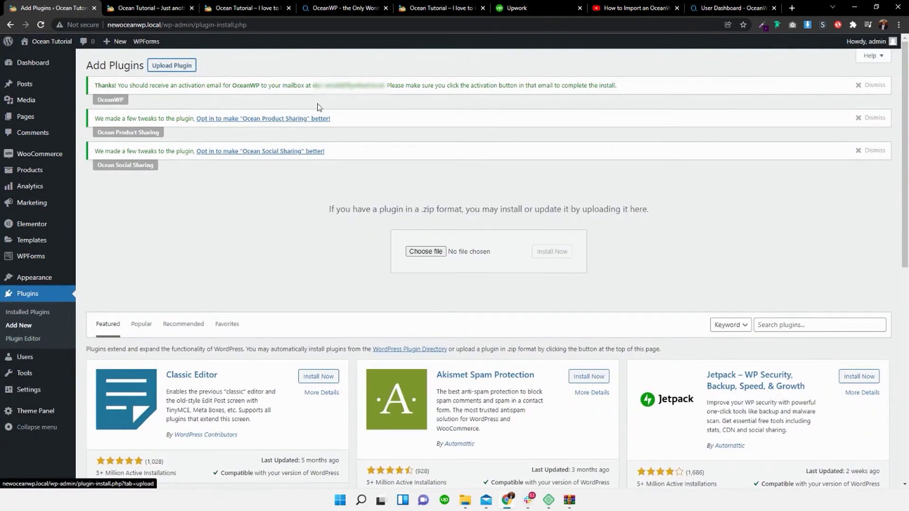
{"action": "left_click", "coordinate": [426, 251]}
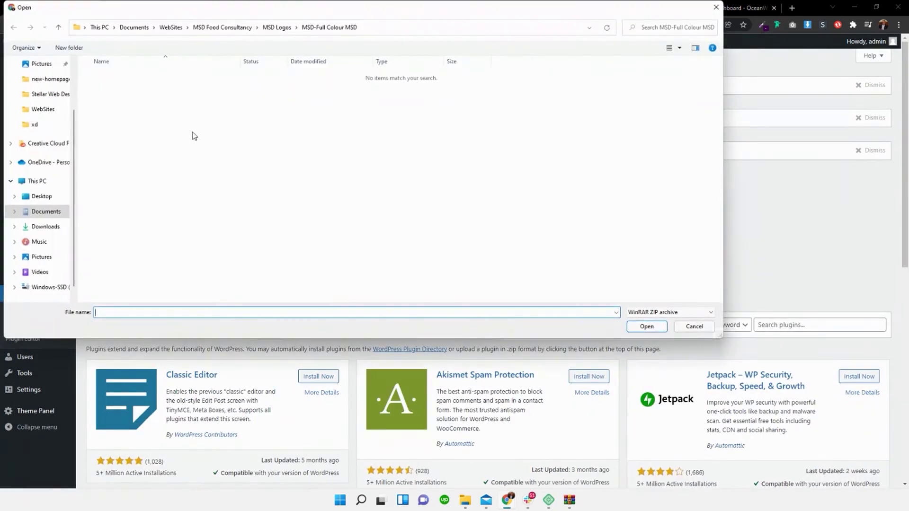
{"action": "left_click", "coordinate": [46, 227]}
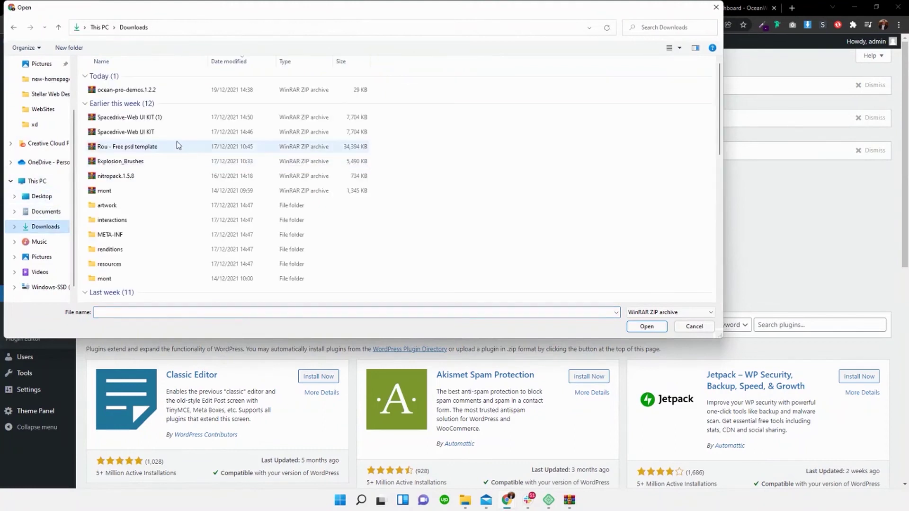
{"action": "left_click", "coordinate": [138, 93]}
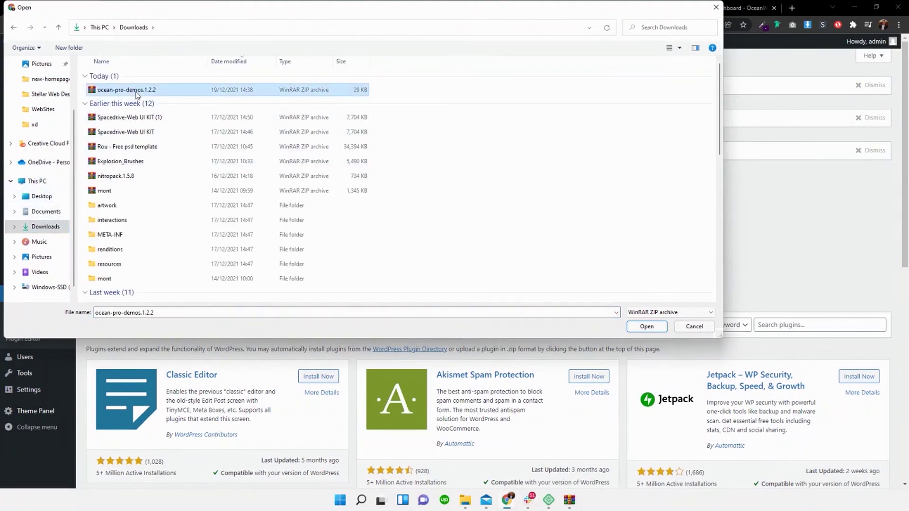
{"action": "left_click", "coordinate": [636, 326]}
{"action": "left_click", "coordinate": [547, 252]}
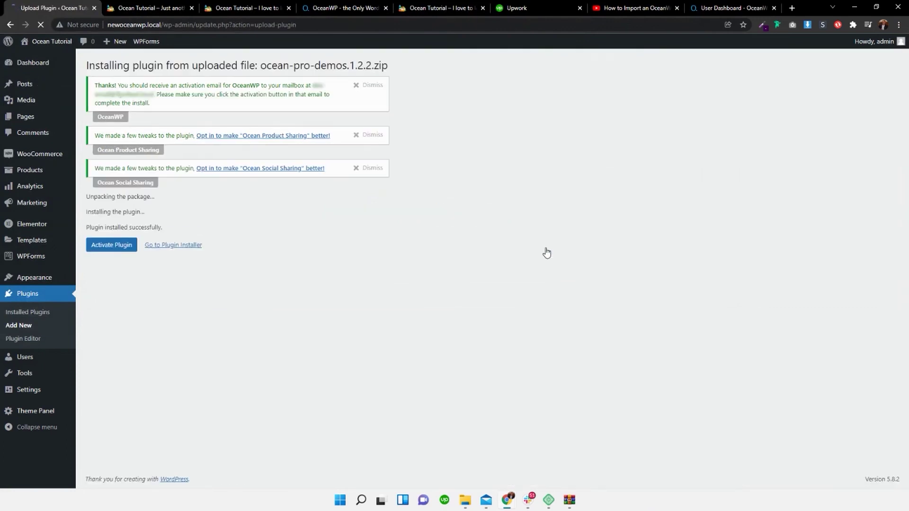
{"action": "left_click", "coordinate": [116, 254]}
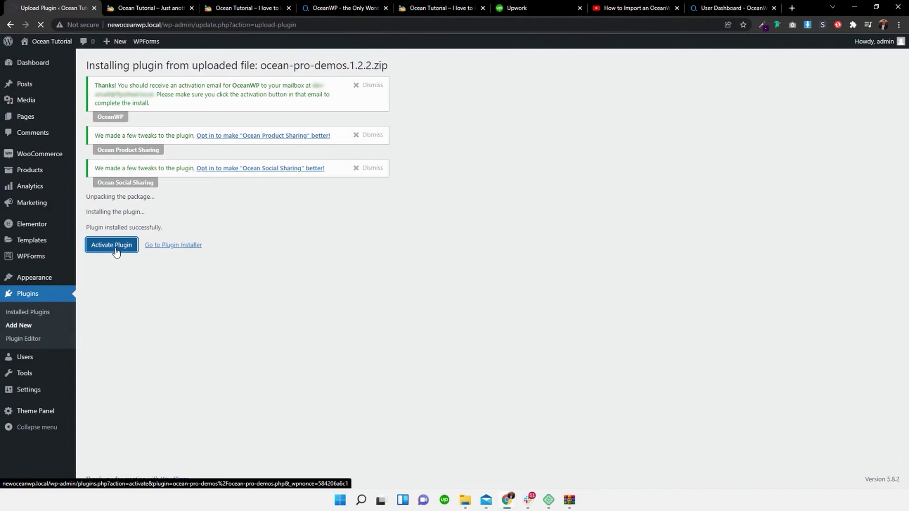
Paste the licence key and activate the Ocean Pro Demos Pro licence
{"action": "right_click", "coordinate": [175, 151]}
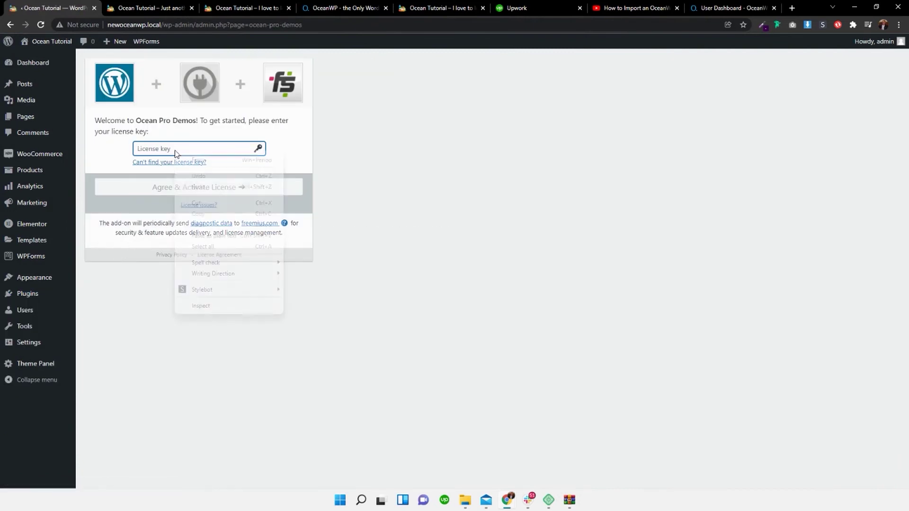
{"action": "left_click", "coordinate": [213, 221]}
{"action": "left_click", "coordinate": [194, 186]}
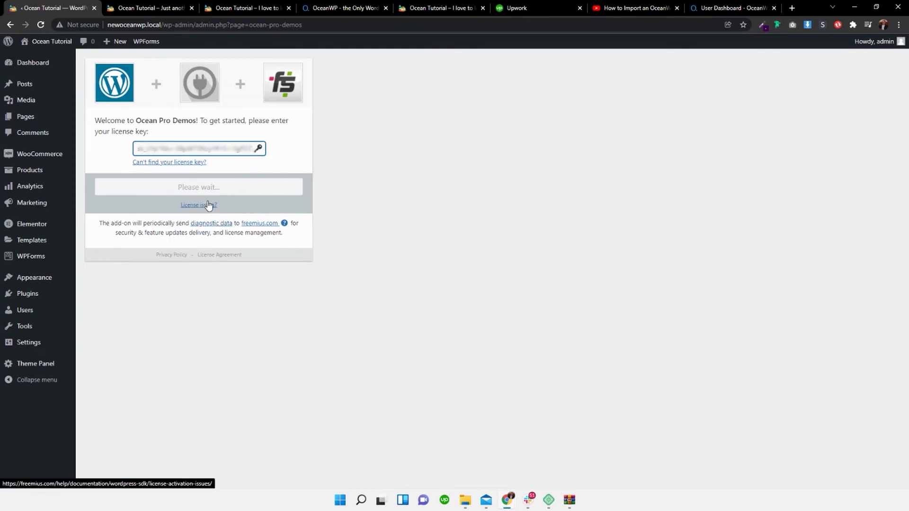
Check the site's front page, then go back to the WordPress Plugins page
{"action": "left_click", "coordinate": [164, 6]}
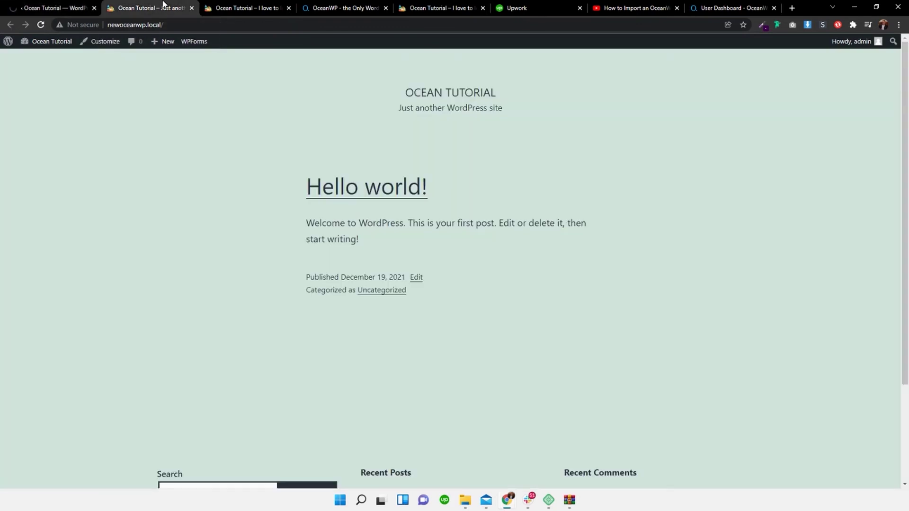
{"action": "left_click", "coordinate": [69, 10]}
{"action": "scroll", "coordinate": [327, 232], "scroll_direction": "down", "scroll_amount": 3}
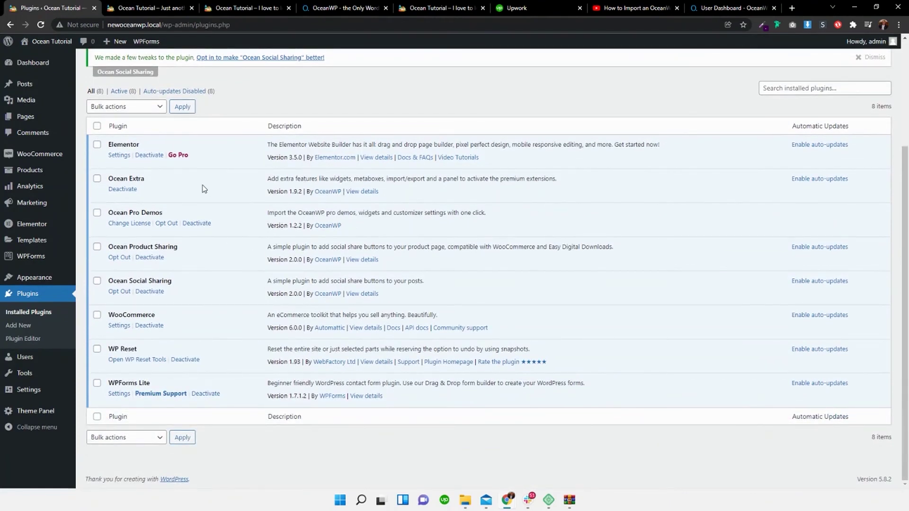
{"action": "mouse_move", "coordinate": [51, 266]}
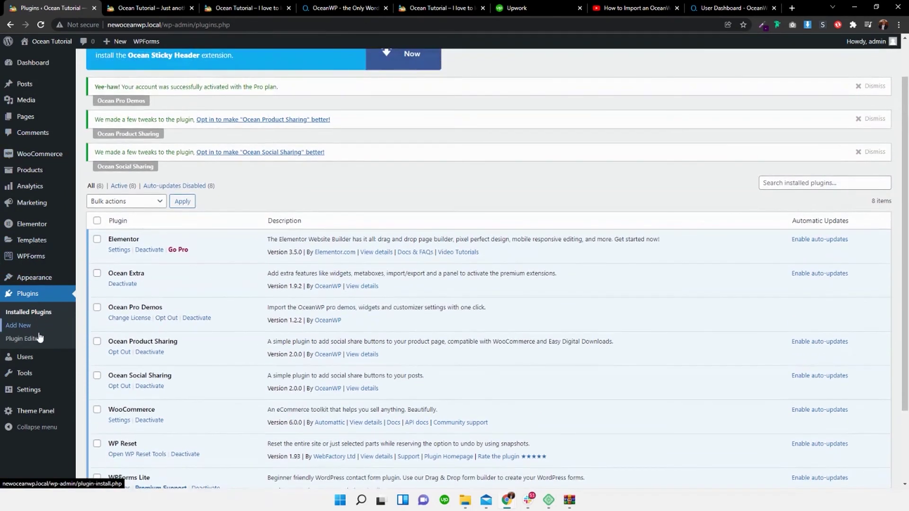
Import the Earphone demo from the eCommerce category of OceanWP's Install Demos page
{"action": "mouse_move", "coordinate": [47, 417]}
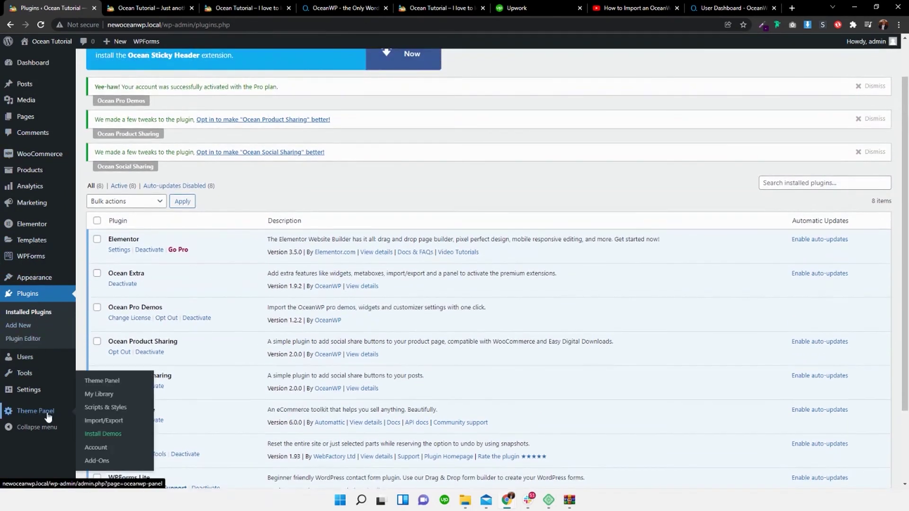
{"action": "left_click", "coordinate": [103, 435]}
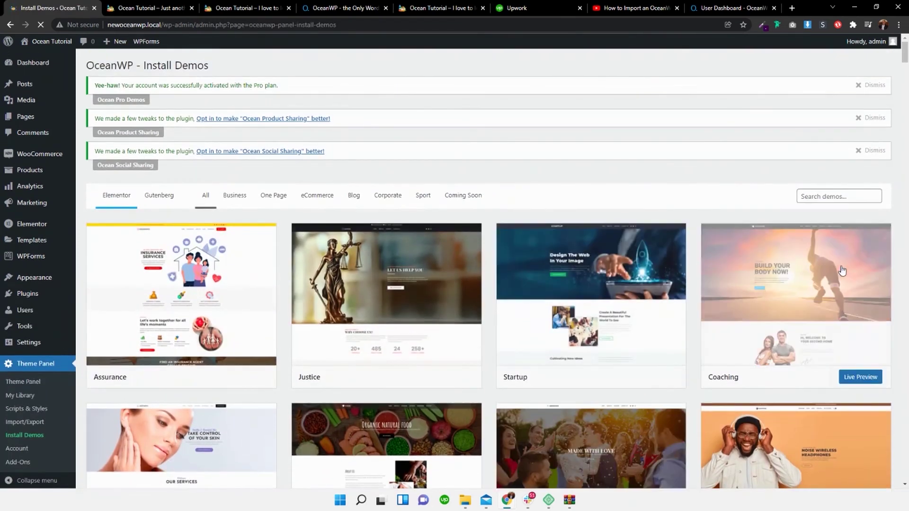
{"action": "scroll", "coordinate": [541, 306], "scroll_direction": "down", "scroll_amount": 2}
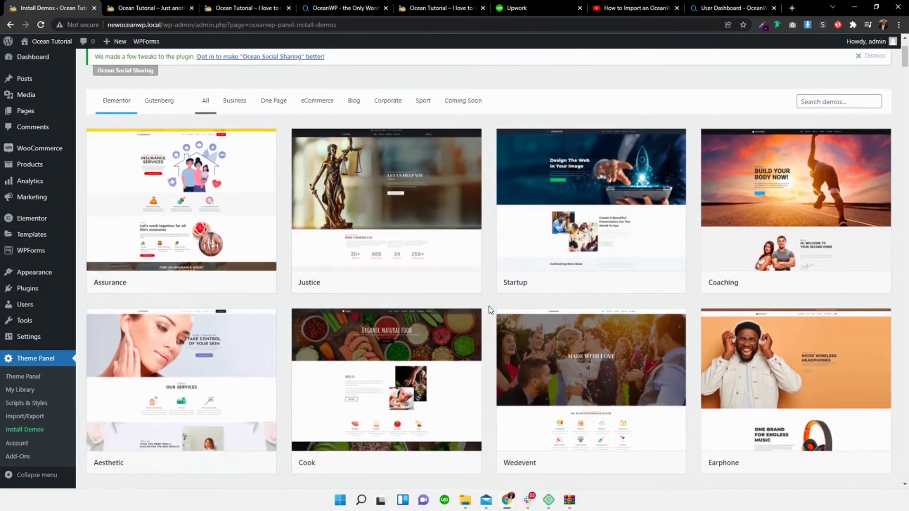
{"action": "left_click", "coordinate": [330, 103]}
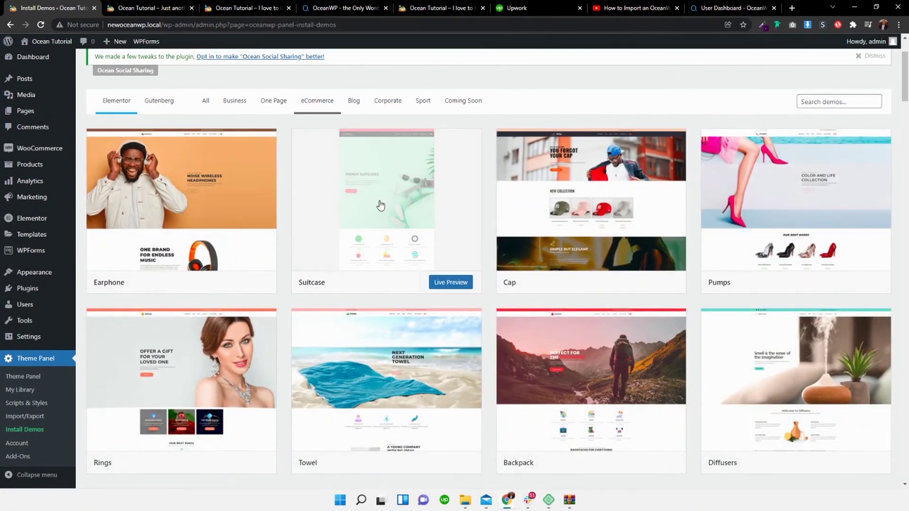
{"action": "left_click", "coordinate": [210, 196]}
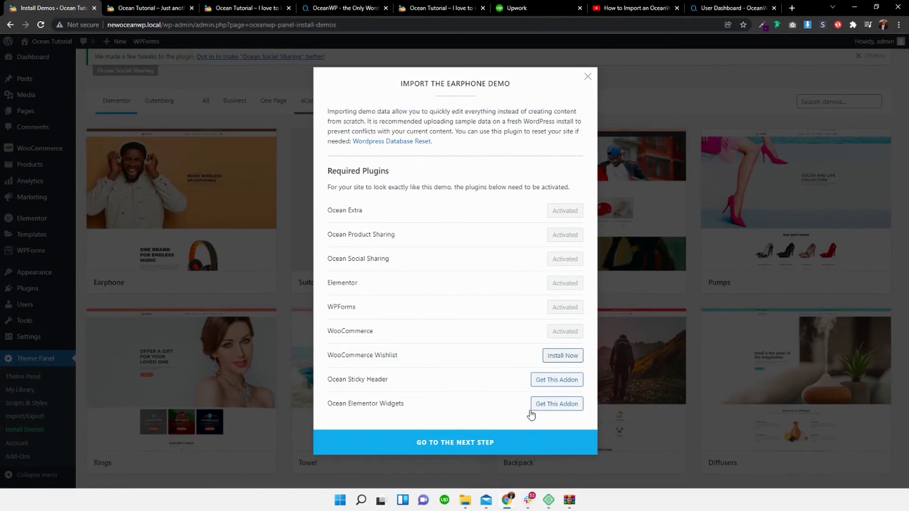
{"action": "left_click", "coordinate": [473, 443]}
{"action": "left_click", "coordinate": [440, 311]}
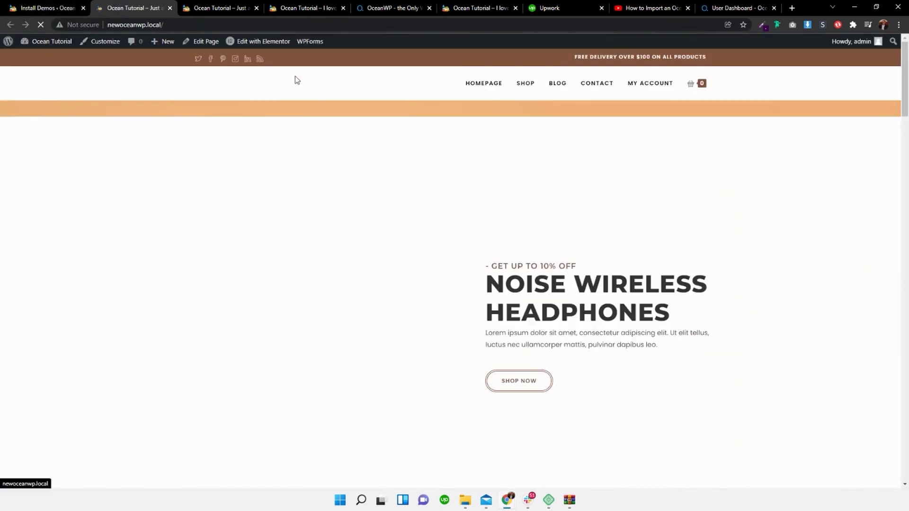
{"action": "scroll", "coordinate": [336, 162], "scroll_direction": "down", "scroll_amount": 15}
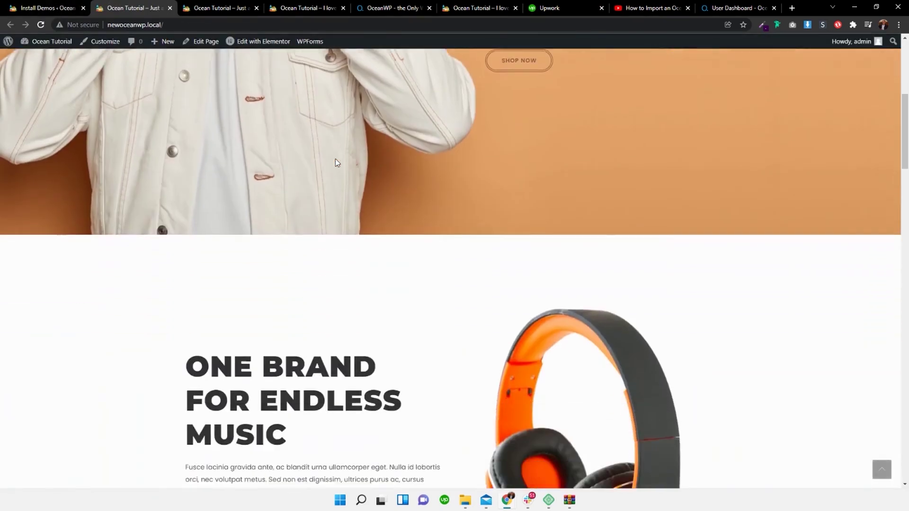
{"action": "scroll", "coordinate": [337, 163], "scroll_direction": "down", "scroll_amount": 20}
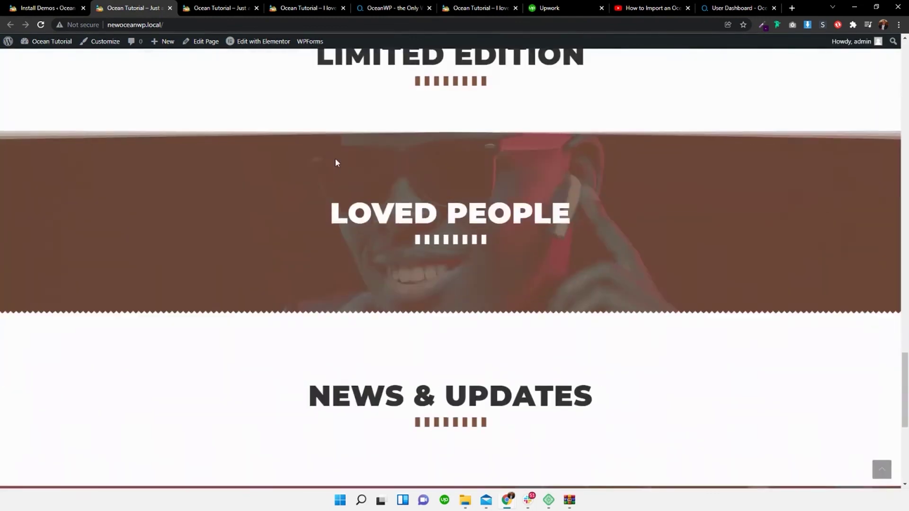
{"action": "scroll", "coordinate": [336, 163], "scroll_direction": "up", "scroll_amount": 20}
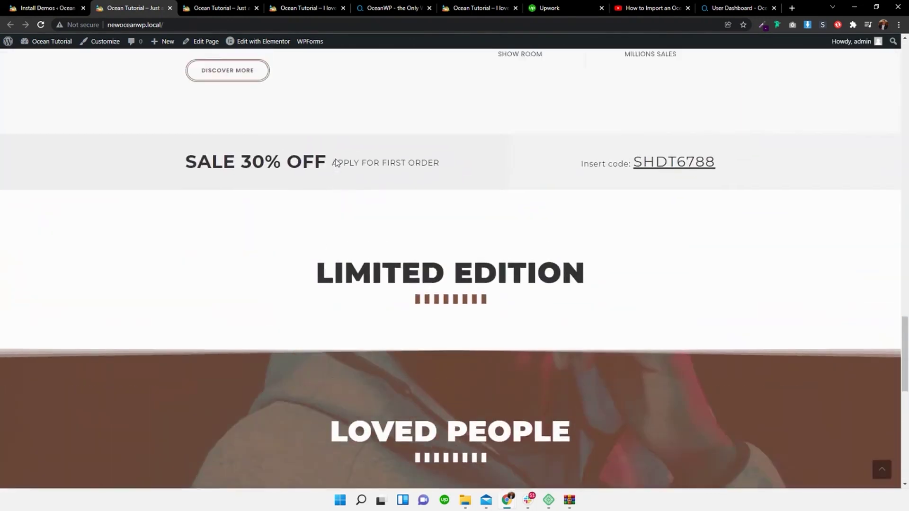
{"action": "scroll", "coordinate": [334, 163], "scroll_direction": "up", "scroll_amount": 6}
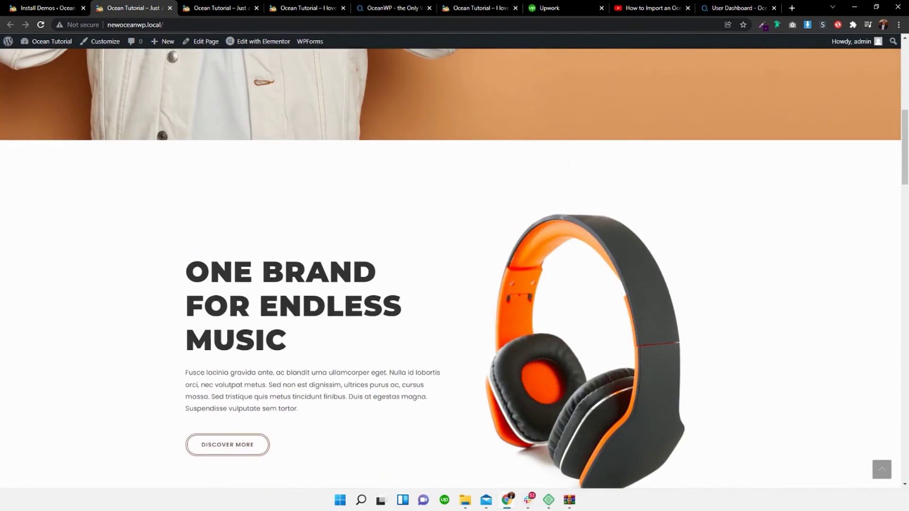